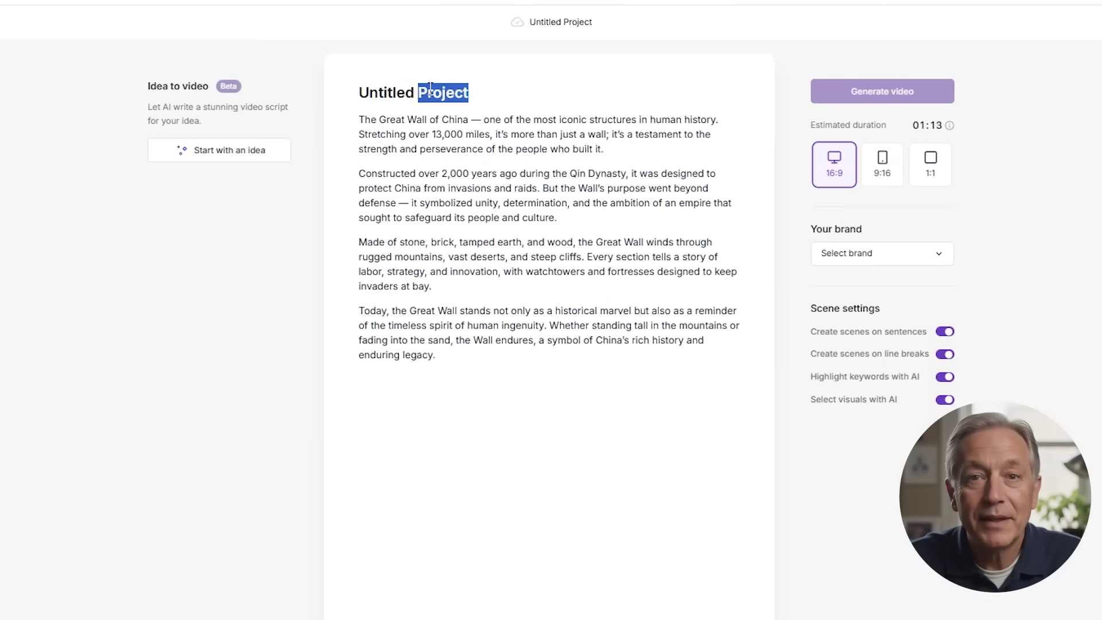
# Rename the project to 'The great wall of china', then browse Scenes 2–3 and background music tracks.
pyautogui.tripleClick(431, 91)
pyautogui.write('The great wall of china')
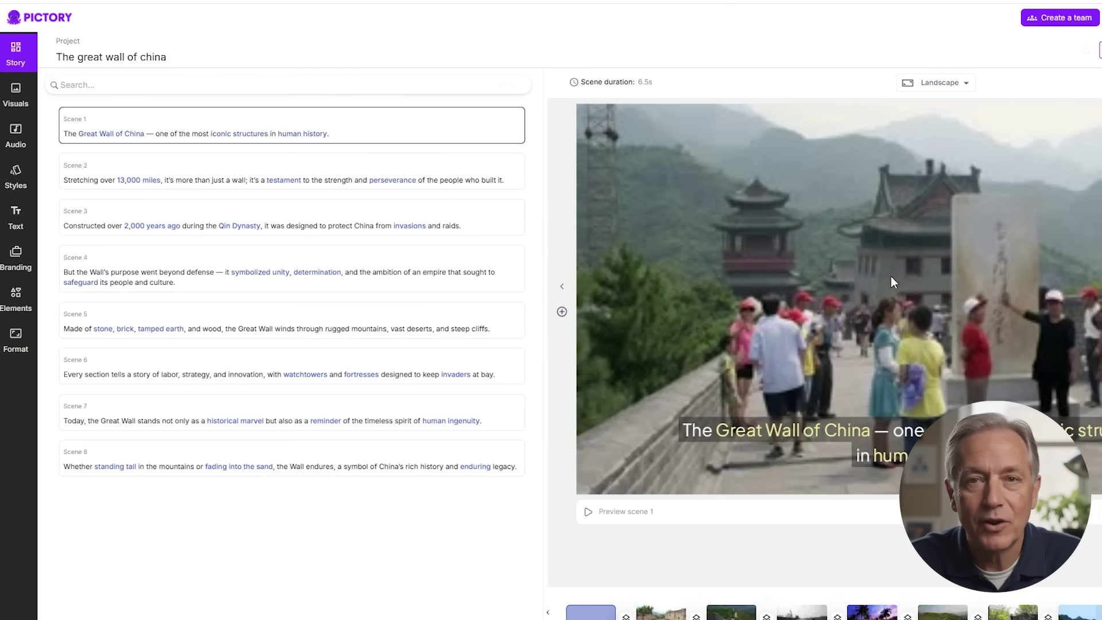
pyautogui.click(287, 172)
pyautogui.click(300, 208)
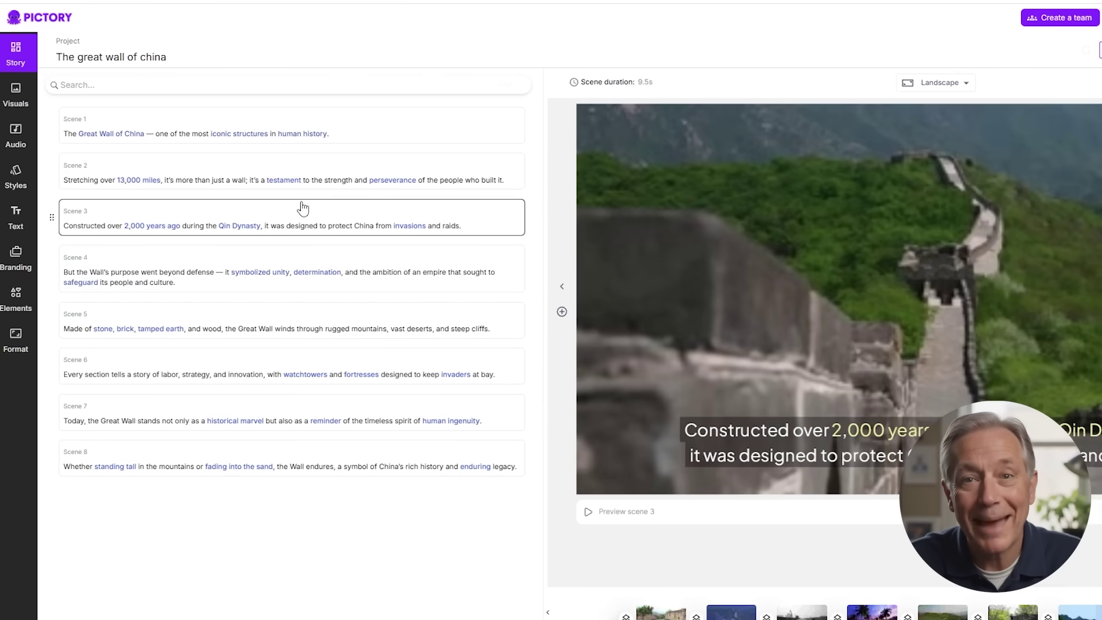
pyautogui.click(22, 139)
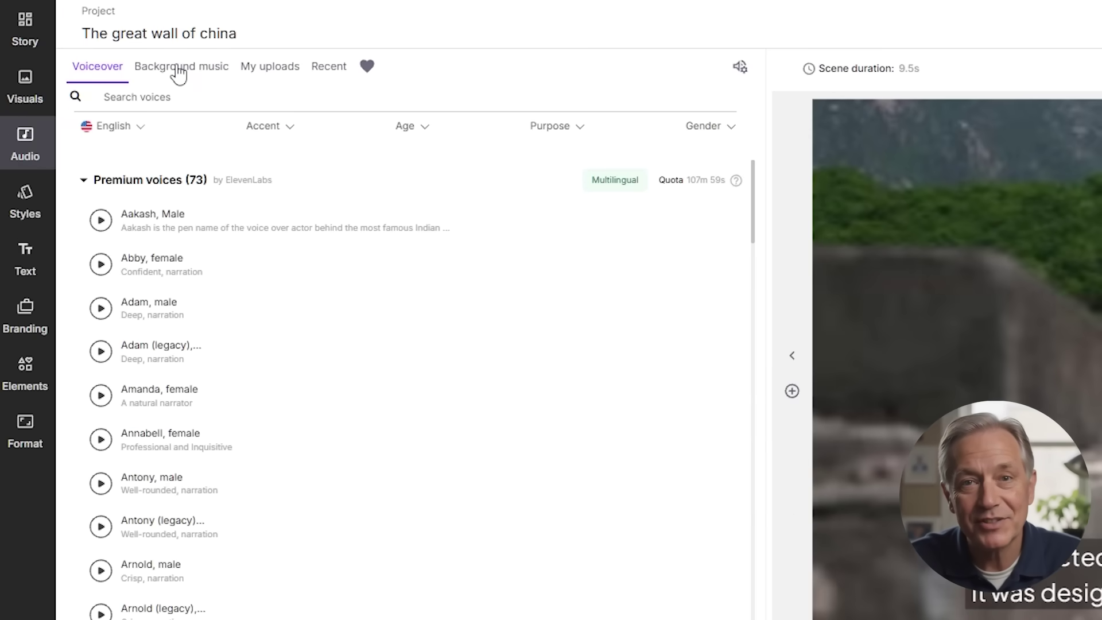
pyautogui.click(126, 81)
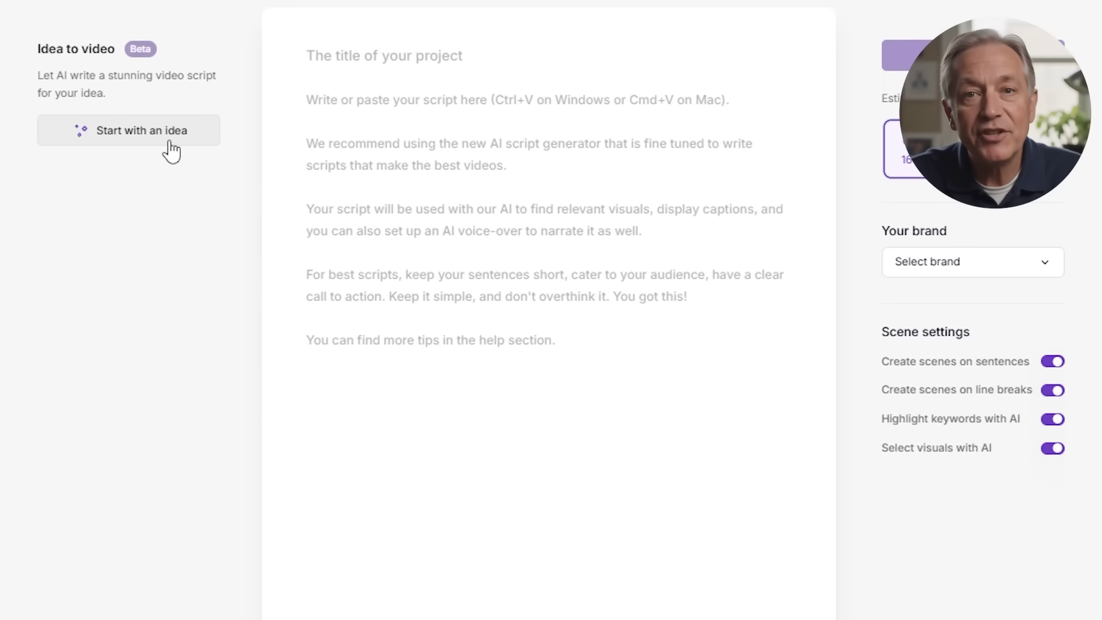
# Try Idea to video, then generate a script from a pasted article URL with URL to video.
pyautogui.click(169, 141)
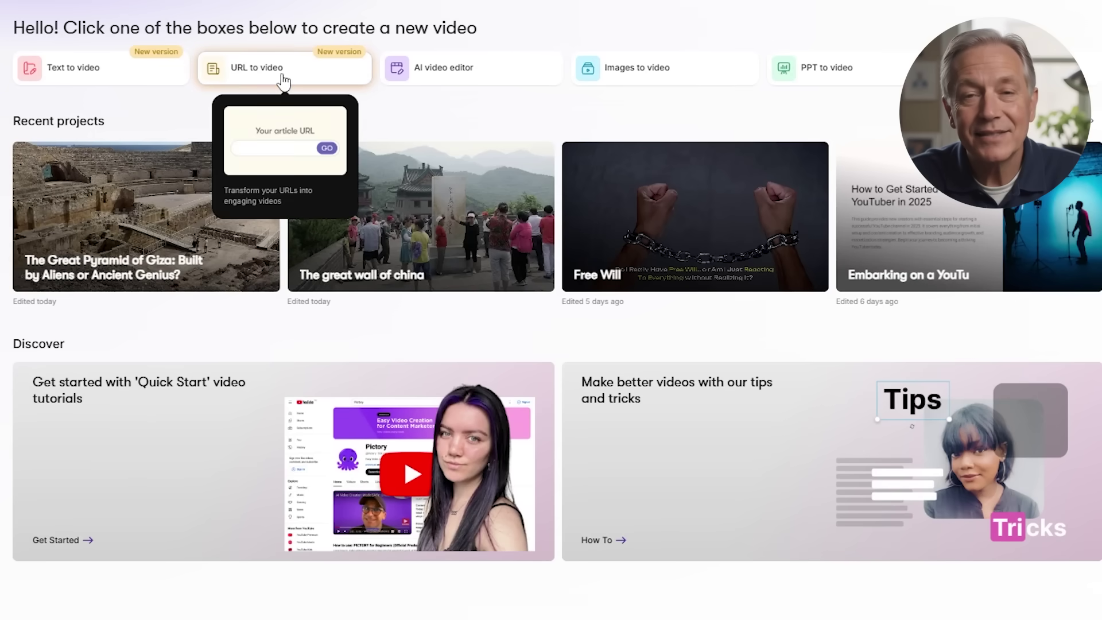
pyautogui.click(285, 82)
pyautogui.write('https://www.livescience.com/what-is-inside-maya-pyramids')
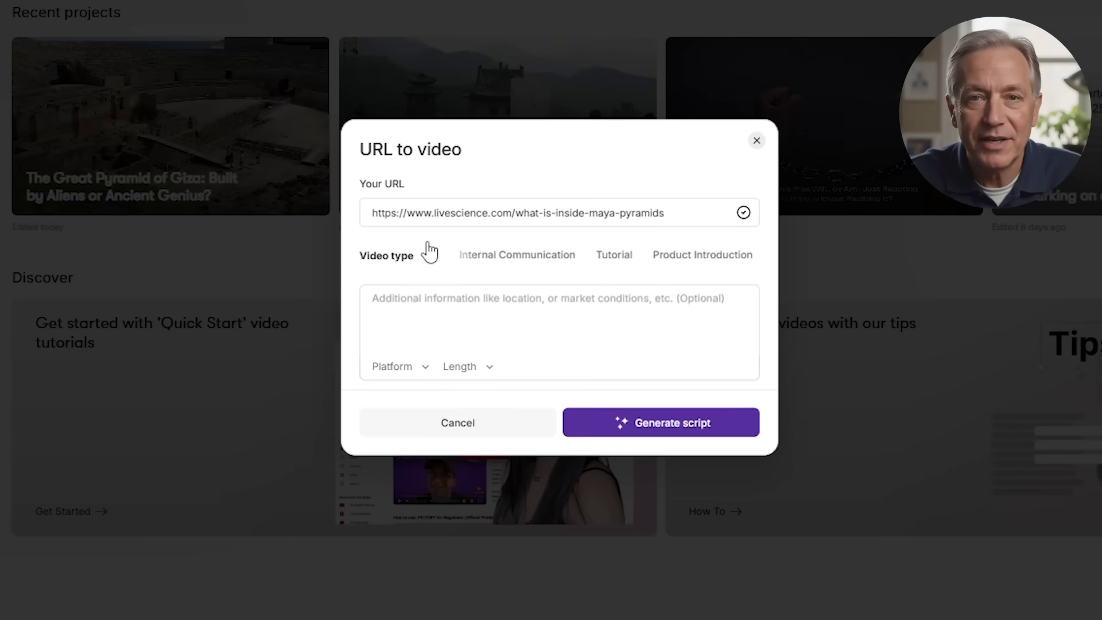
pyautogui.click(680, 424)
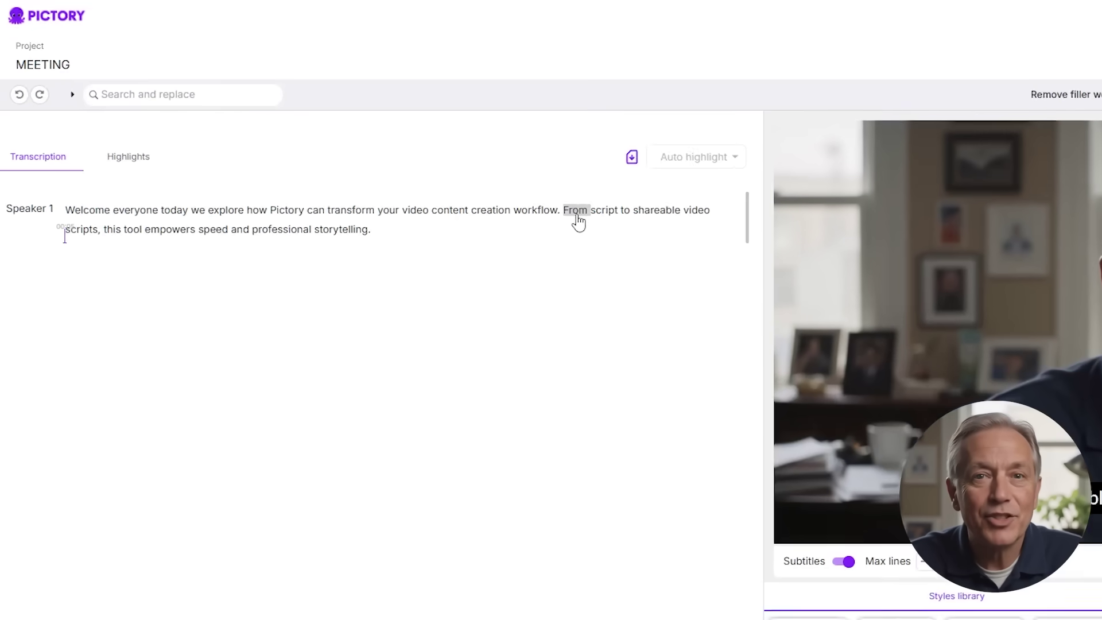
# Split the transcript into a new paragraph at a word and apply the Sleek subtitle style.
pyautogui.click(488, 183)
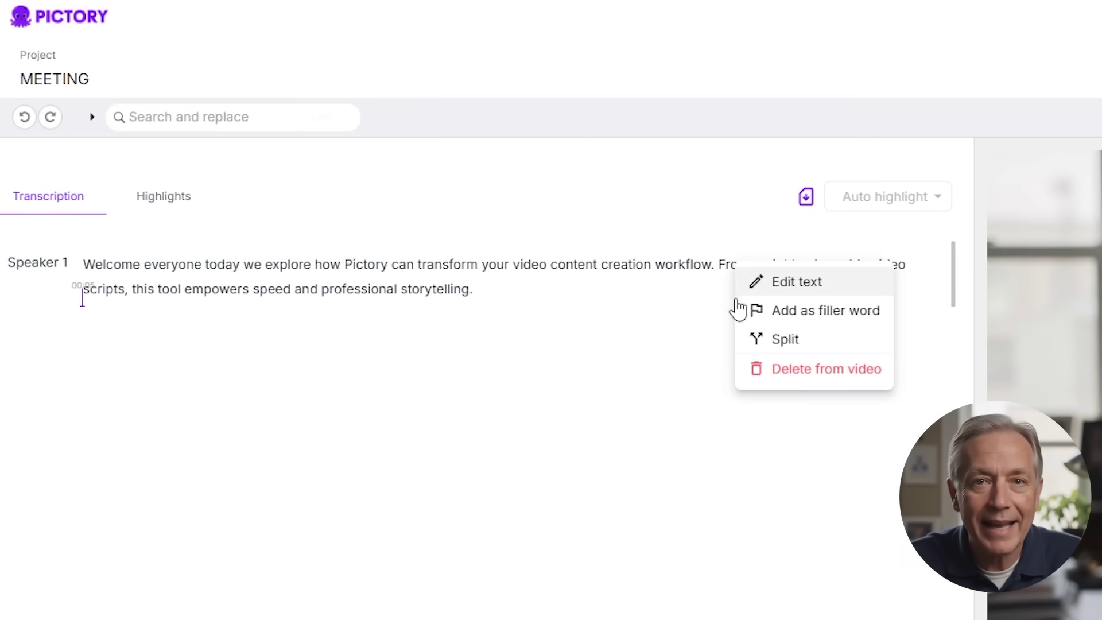
pyautogui.click(776, 342)
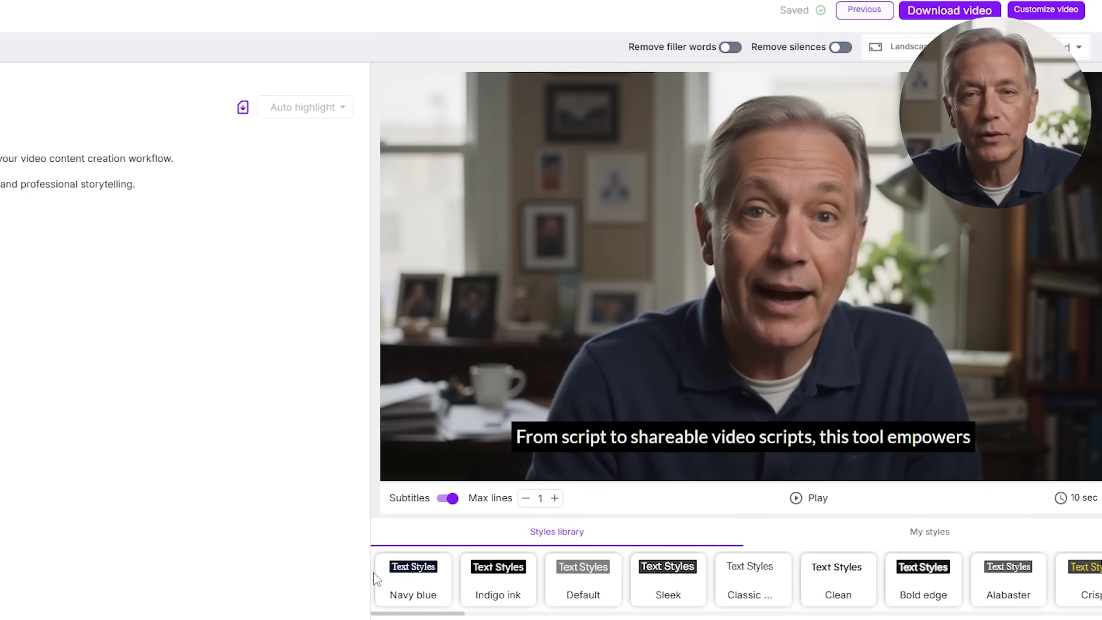
pyautogui.click(686, 590)
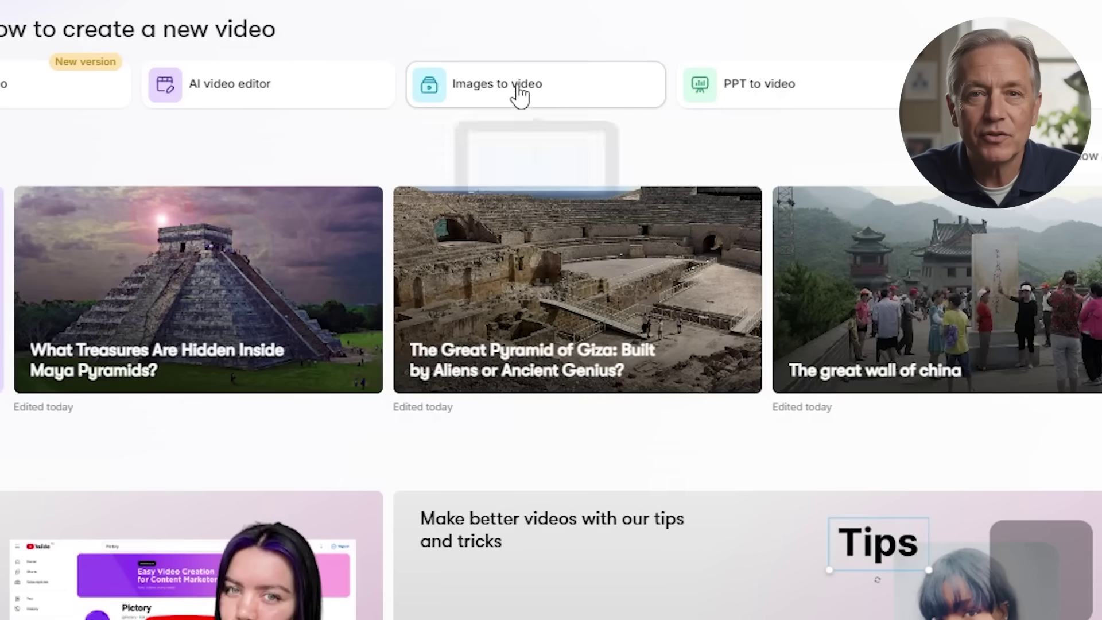
# Look over the background music choices, then return to Scene 1 in the scene list.
pyautogui.moveTo(554, 98)
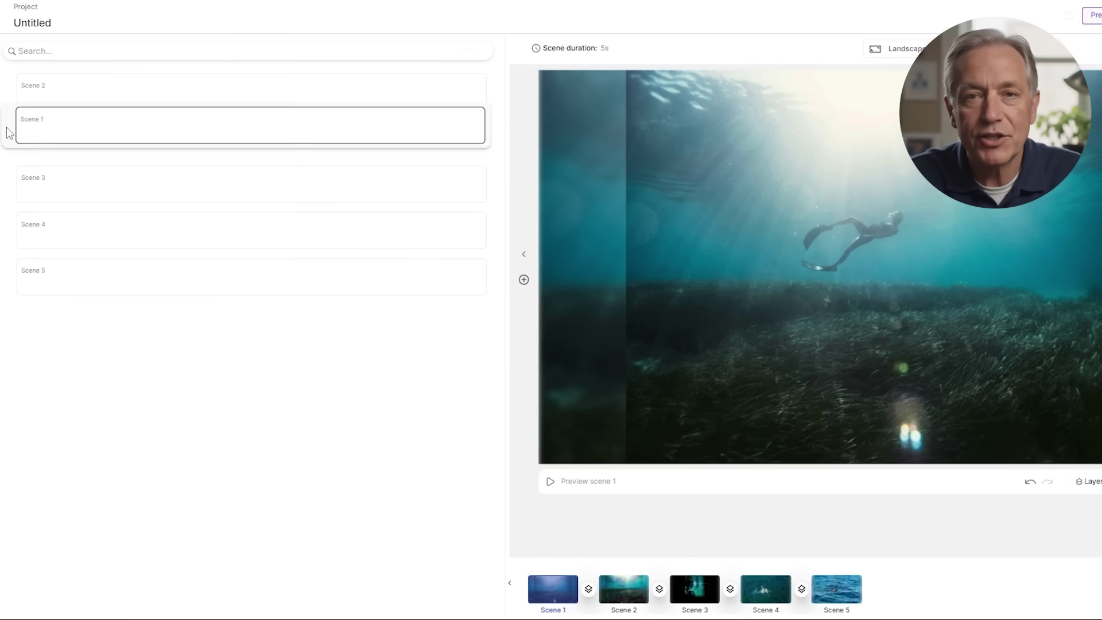
pyautogui.click(84, 46)
pyautogui.click(49, 102)
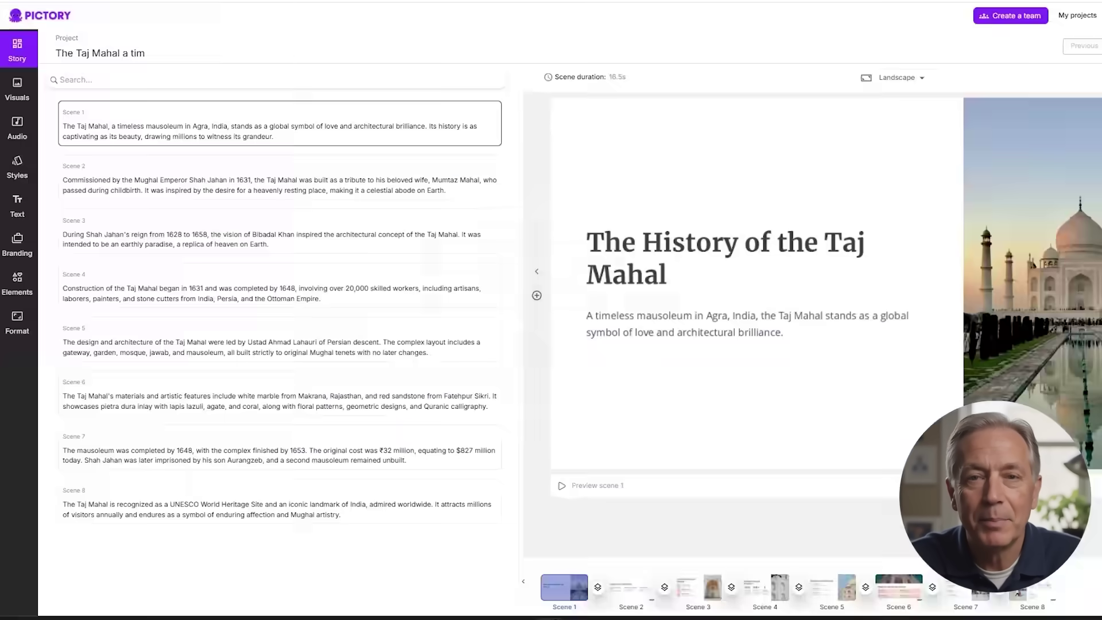
# Add a transition after Scene 1 and apply a background music track.
pyautogui.click(597, 588)
pyautogui.click(624, 462)
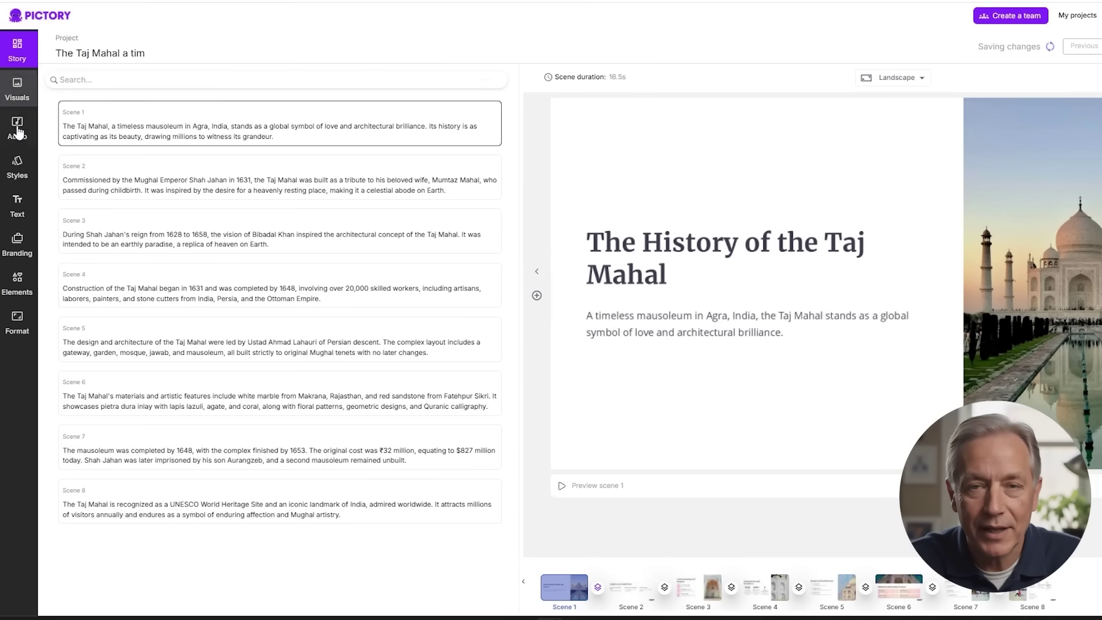
pyautogui.click(24, 131)
pyautogui.click(123, 76)
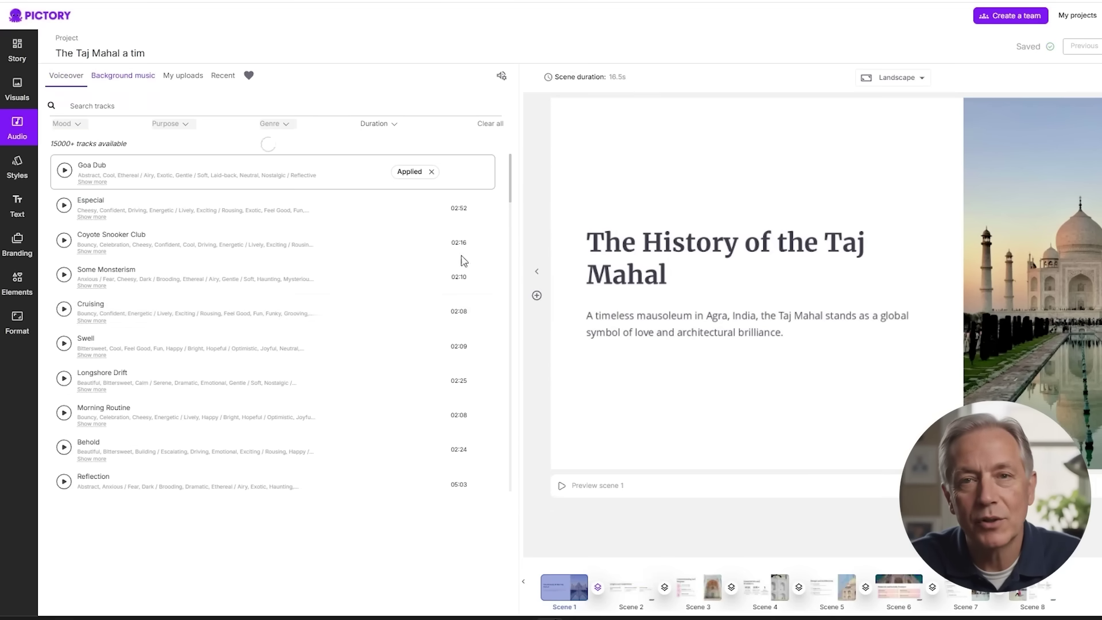
pyautogui.click(420, 206)
pyautogui.click(66, 75)
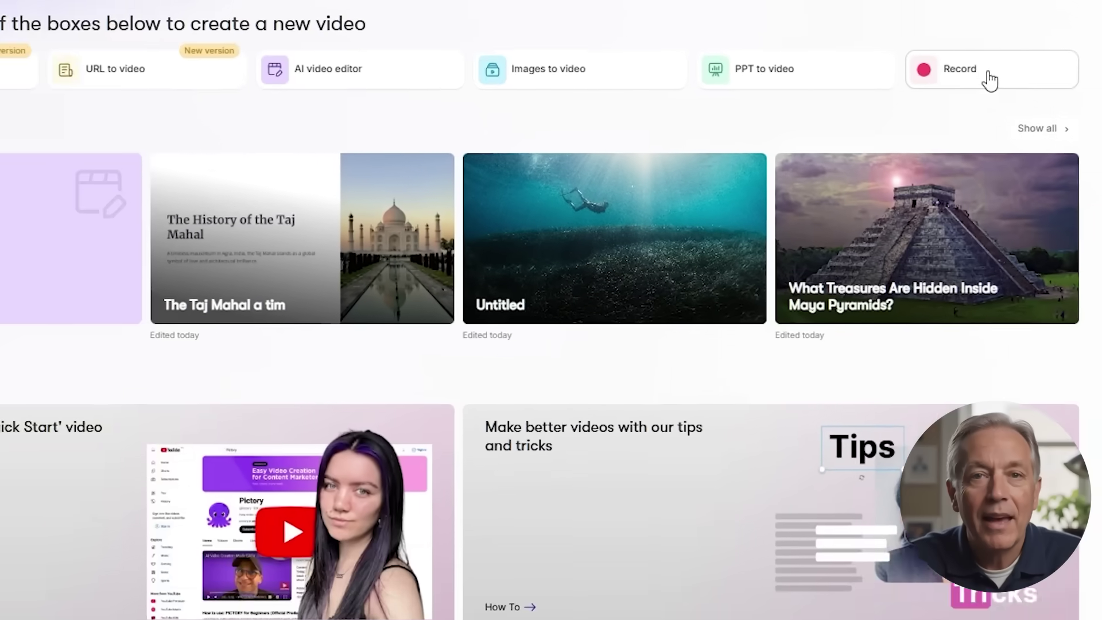
# Start a new recording and bring up the options for the filler word 'uh'.
pyautogui.moveTo(965, 92)
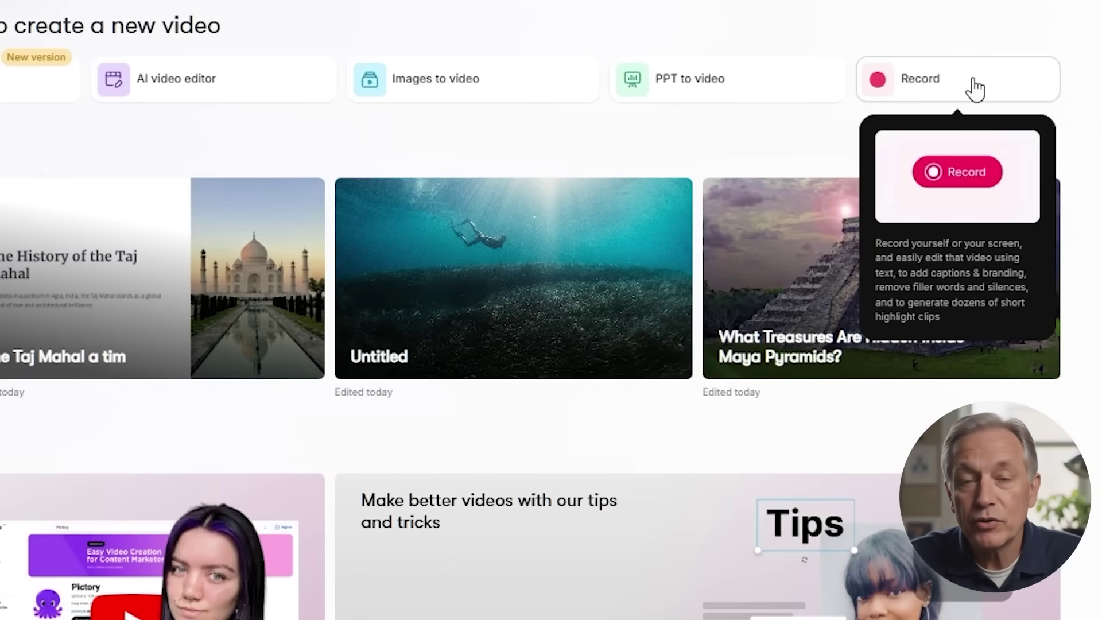
pyautogui.click(959, 170)
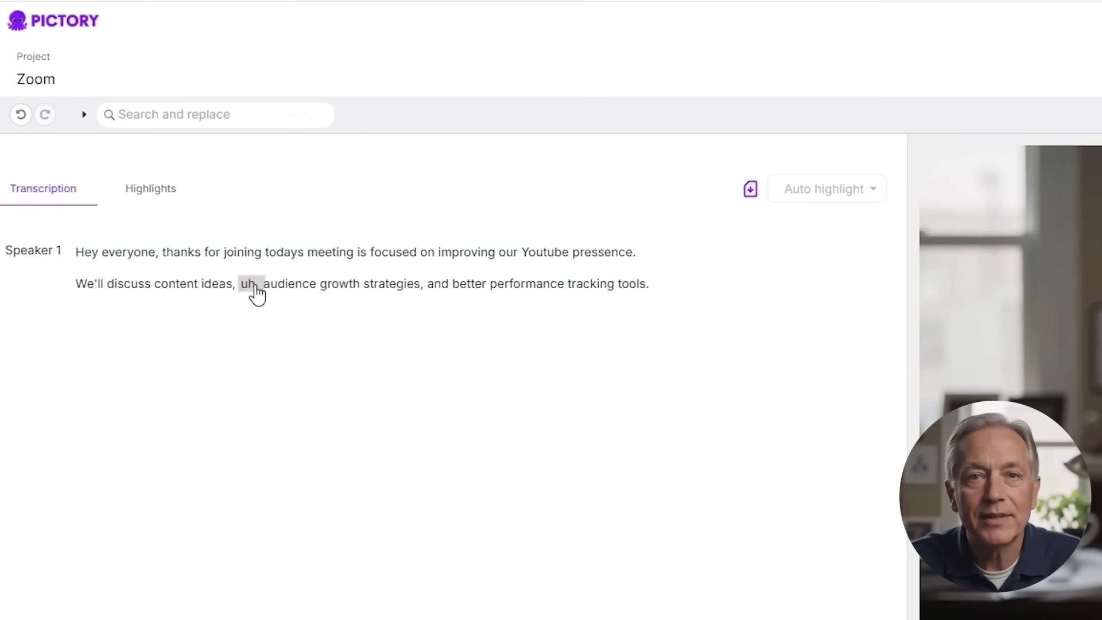
pyautogui.click(201, 226)
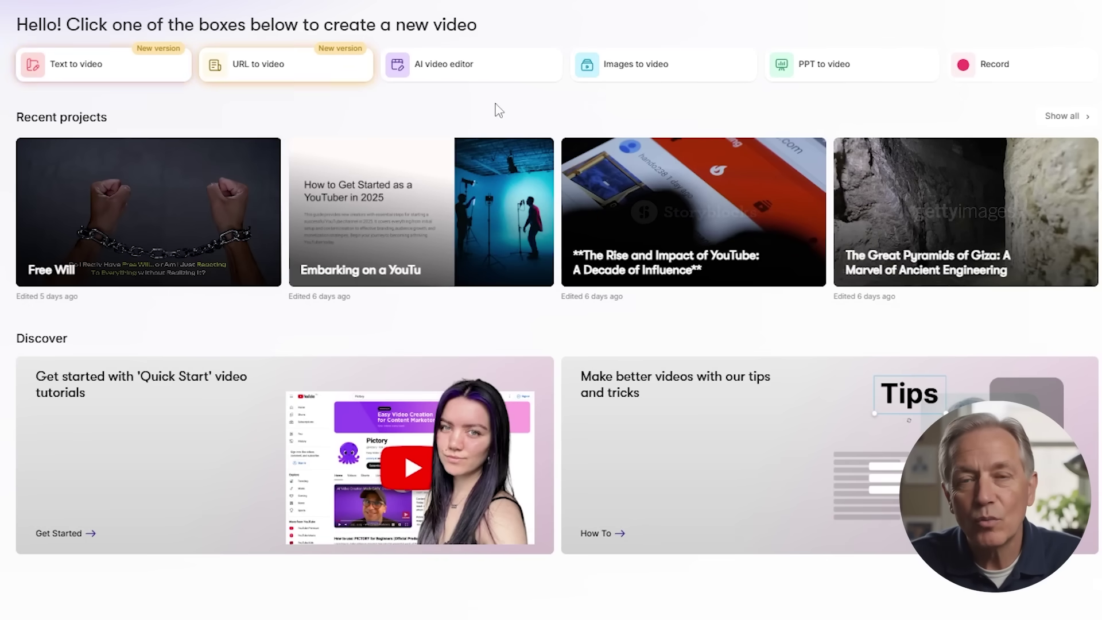
pyautogui.moveTo(876, 81)
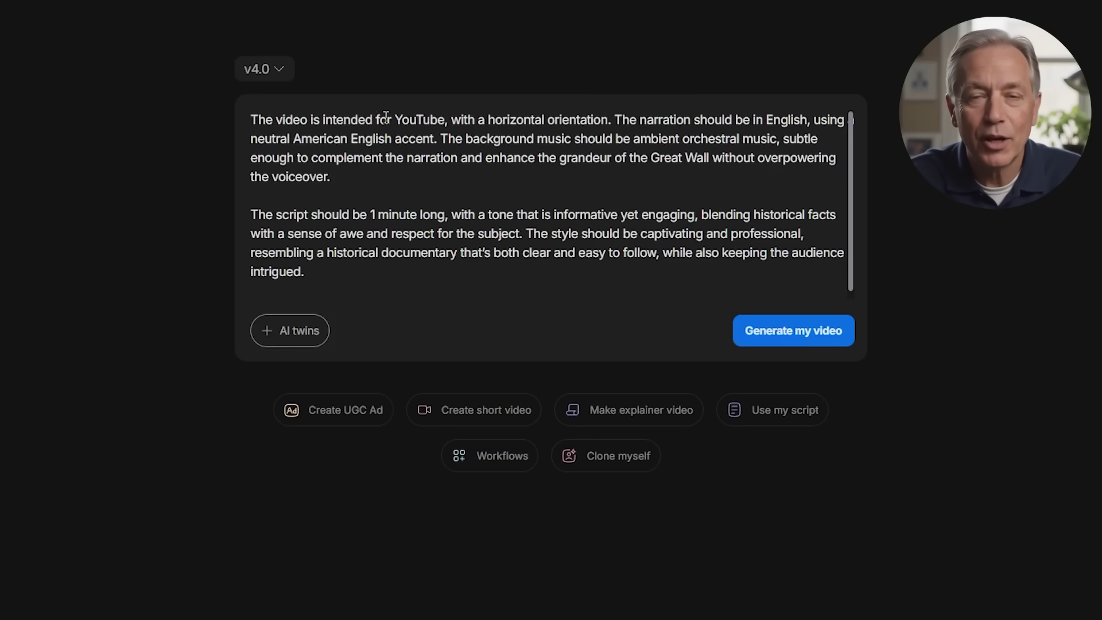
# Send a chat request to change the documentary's music to traditional Chinese.
pyautogui.write('h')
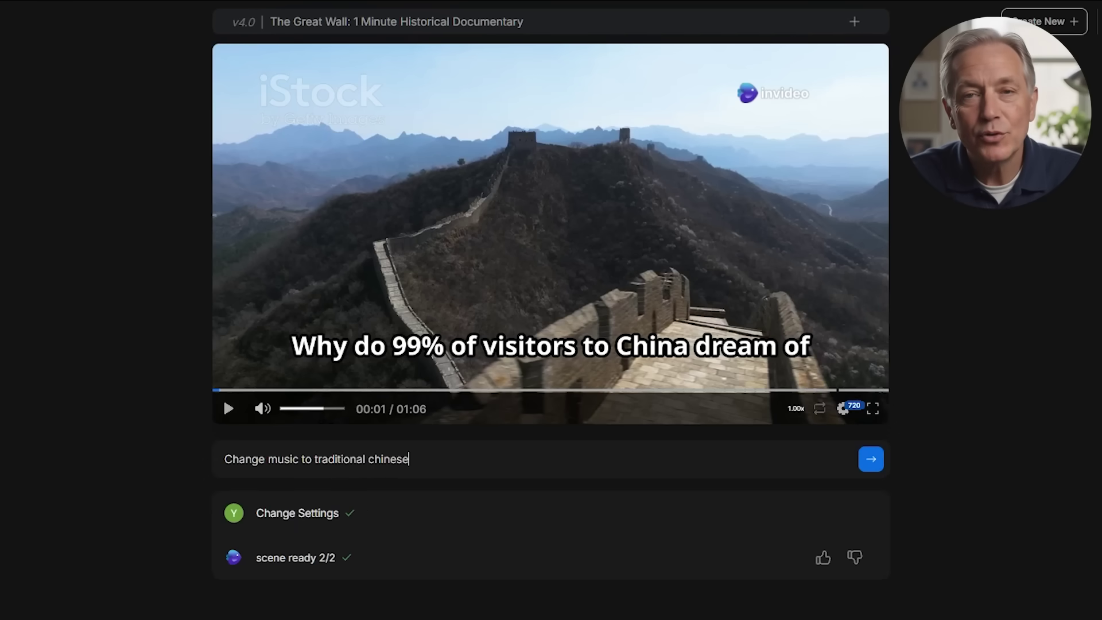
pyautogui.click(863, 464)
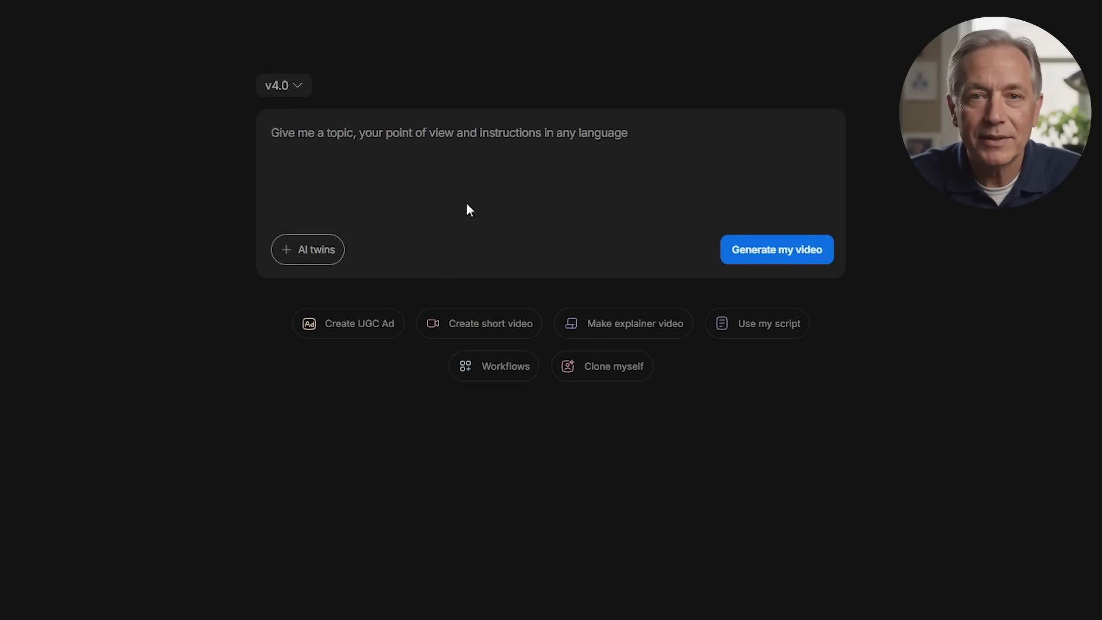
# Paste the Great Wall video brief into the prompt, undoing and restoring it once.
pyautogui.write('The video is intended for YouTube, with a horizontal orientation. The narration should be in English, using a neutral American English accent. The background music should be ambient orchestral music, subtle enough to complement the narration and enhance the grandeur of the Great Wall without overpowering the voiceover.  The script should be 1 minute long, with a tone that is informative yet engaging, blending historical facts with a sense of awe and respect for the subject. The style should be captivating and professional, resembling a historical documentary that’s both clear and easy to follow, while also keeping the audience intrigued.')
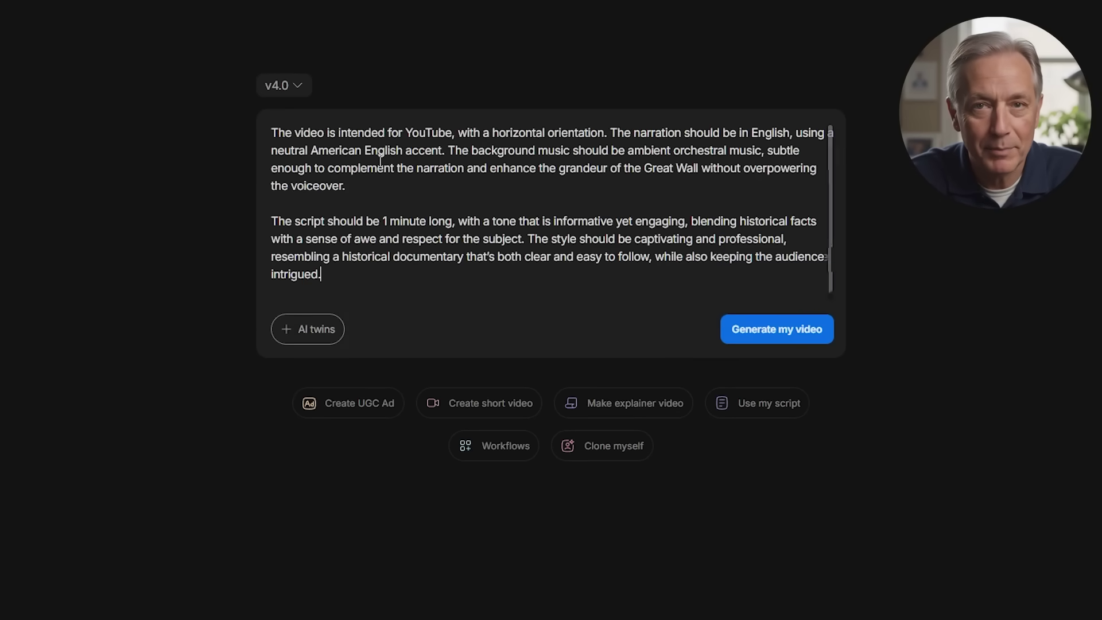
pyautogui.hotkey('ctrl', 'z')
pyautogui.hotkey('ctrl', 'shift', 'z')
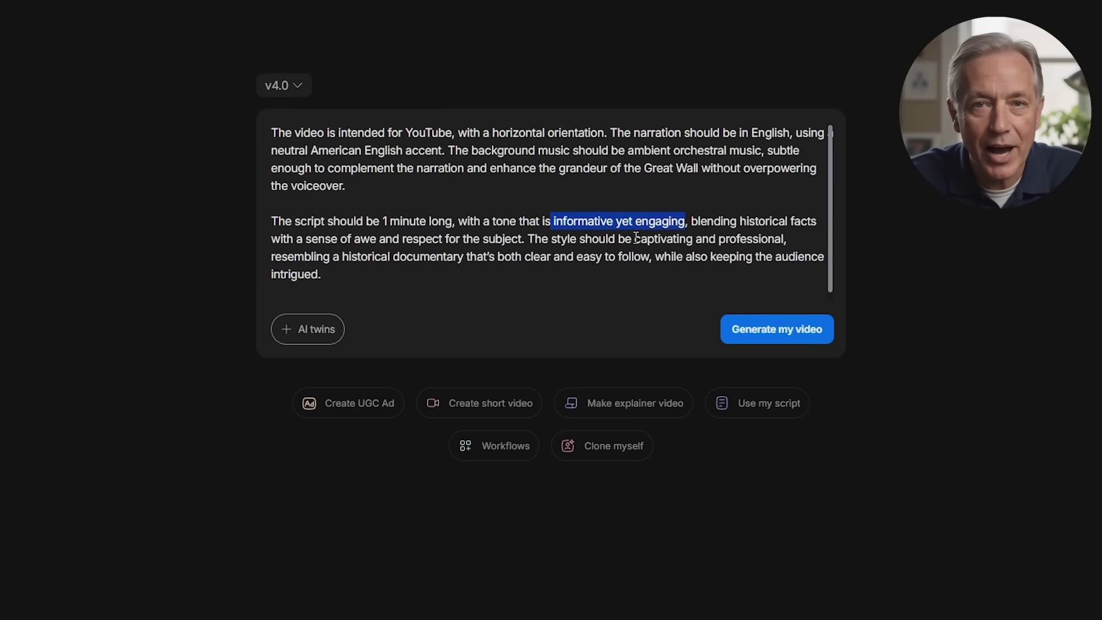
# Preview the explainer video, UGC ad and short video setups, closing each.
pyautogui.click(623, 403)
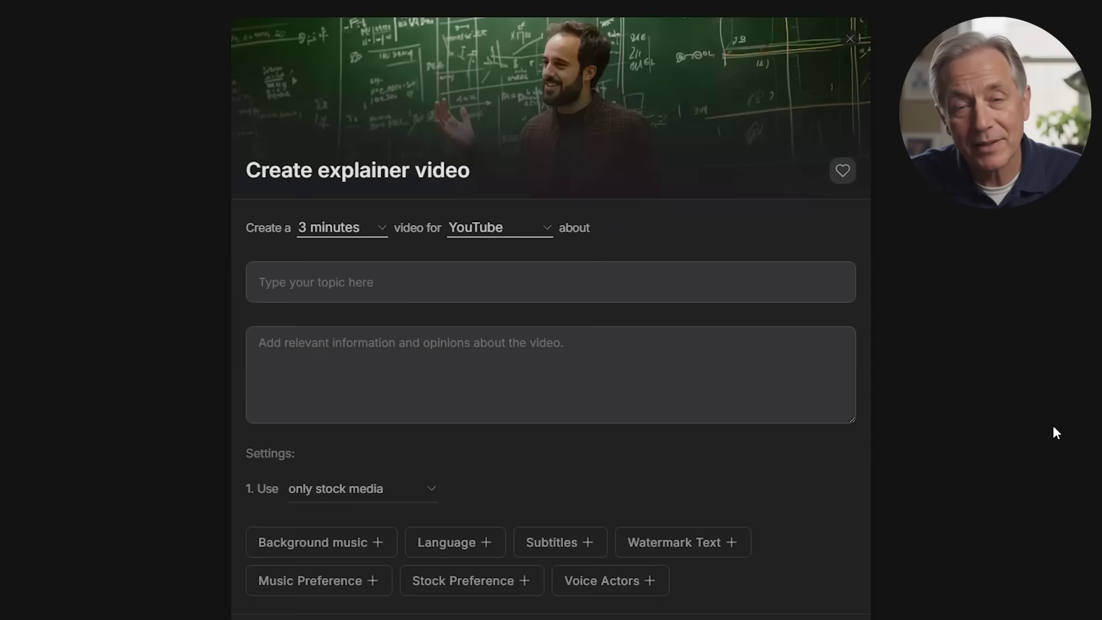
pyautogui.click(850, 39)
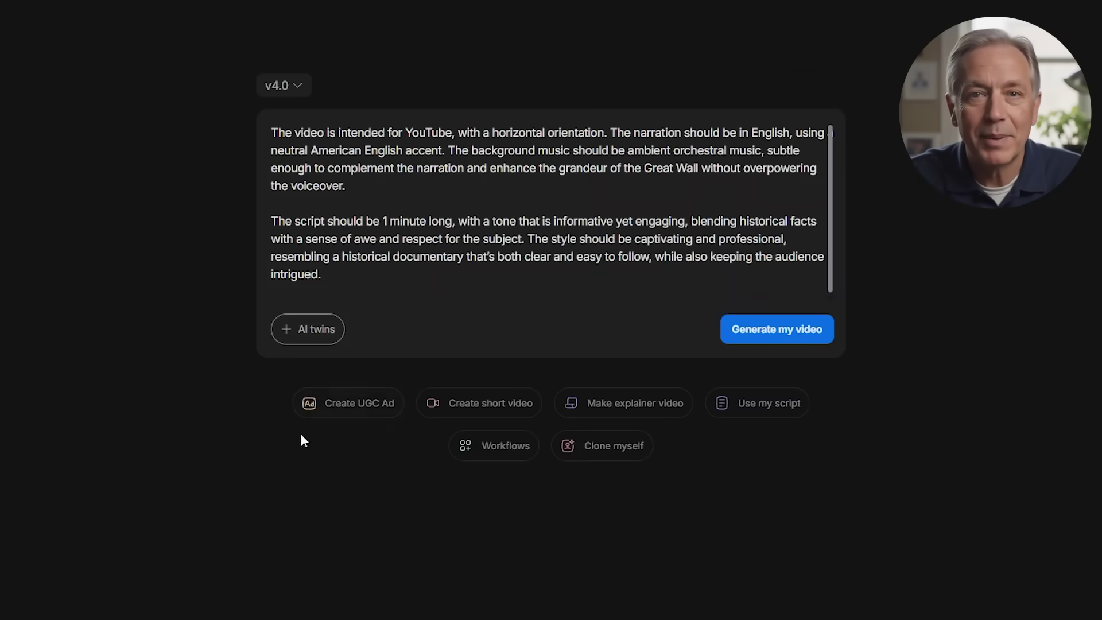
pyautogui.click(354, 405)
pyautogui.click(850, 39)
pyautogui.click(491, 403)
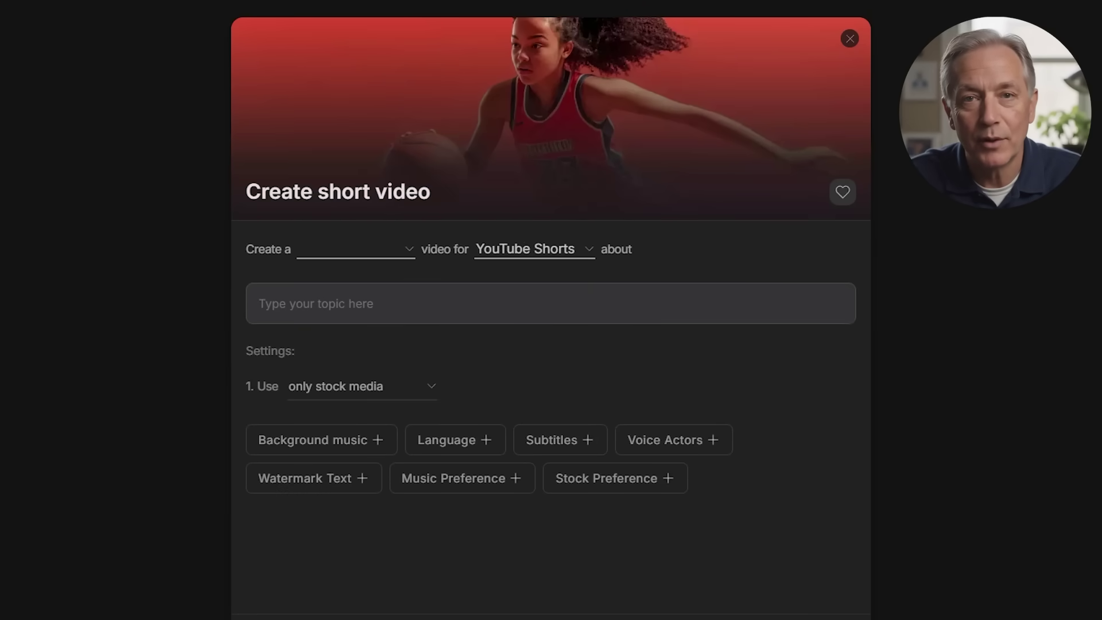
pyautogui.press('Escape')
# Choose Clone myself > Clone just your voice and upload media for the voice clone.
pyautogui.click(616, 453)
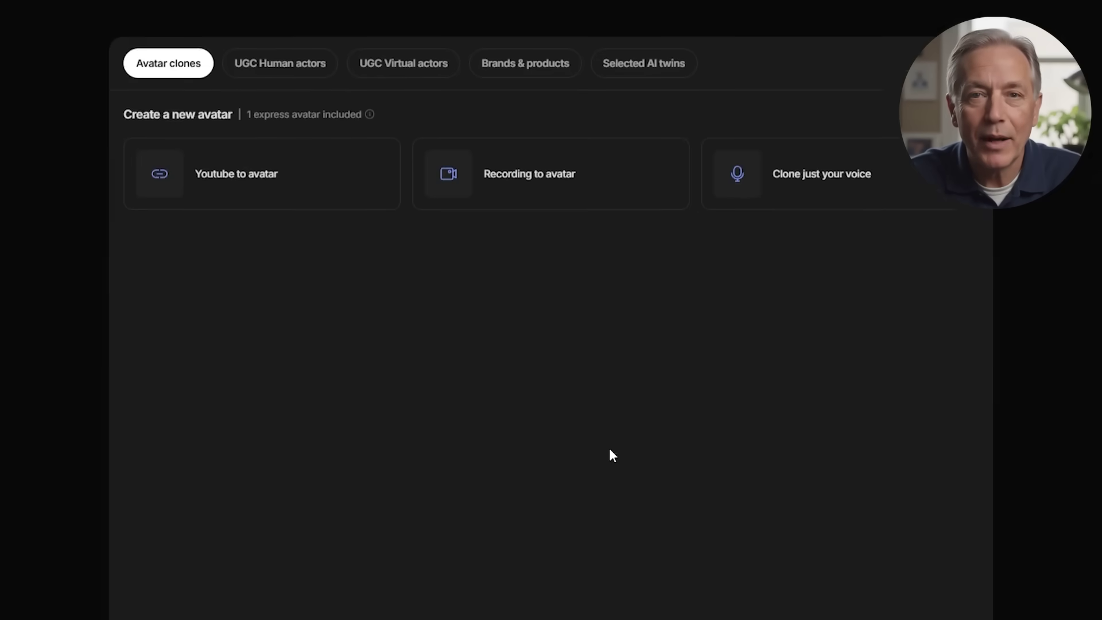
pyautogui.click(845, 161)
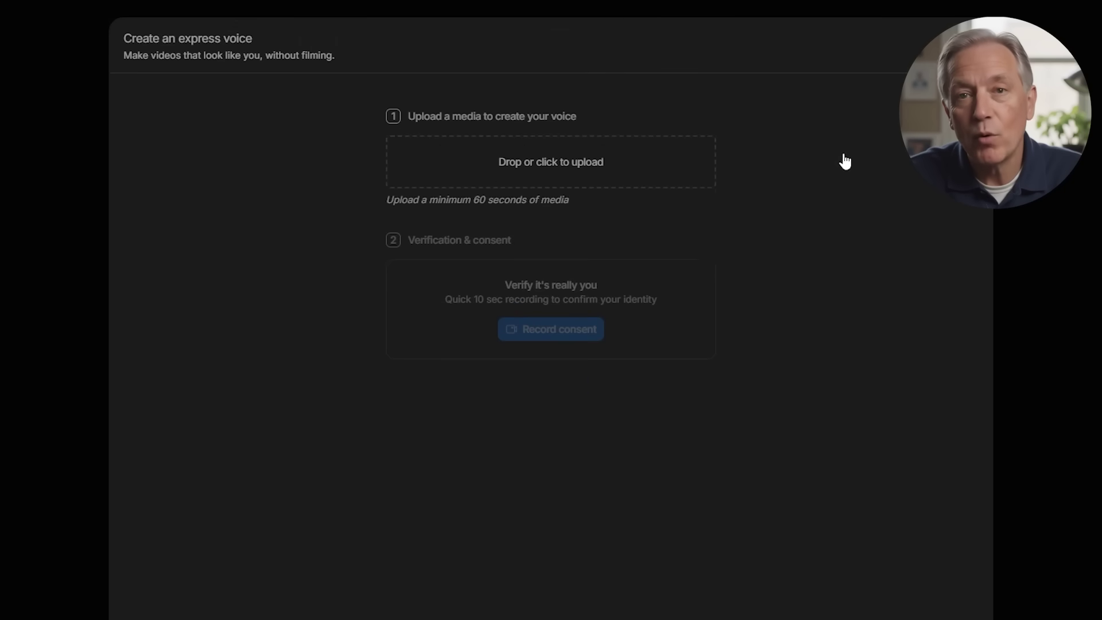
pyautogui.click(544, 163)
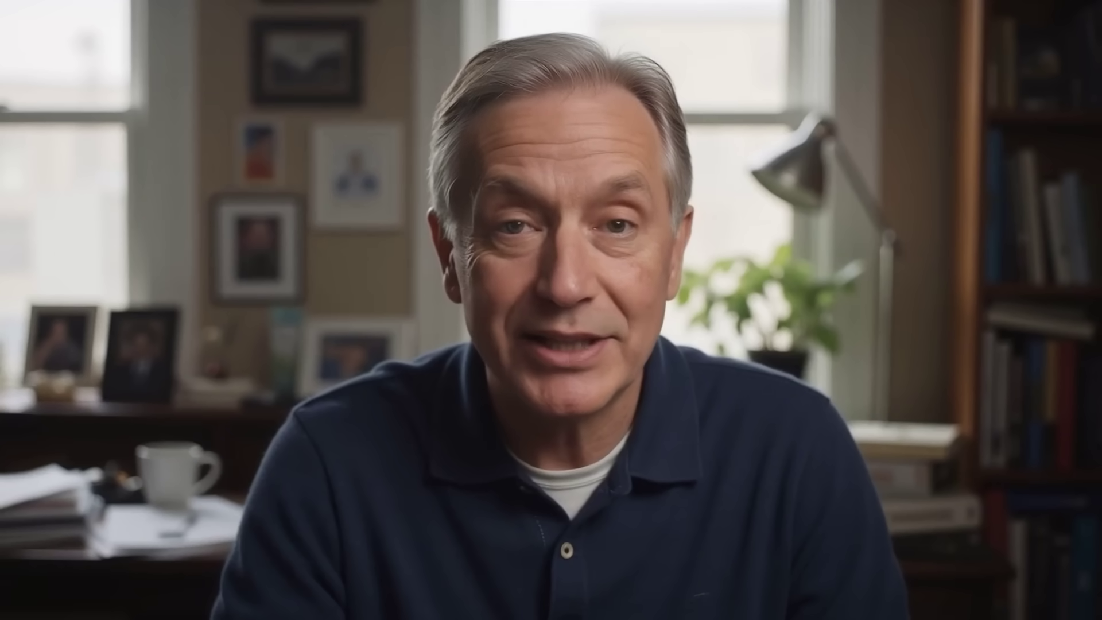
# Type a 'Change subtitle size' command into the video edit command box.
pyautogui.write('tit')
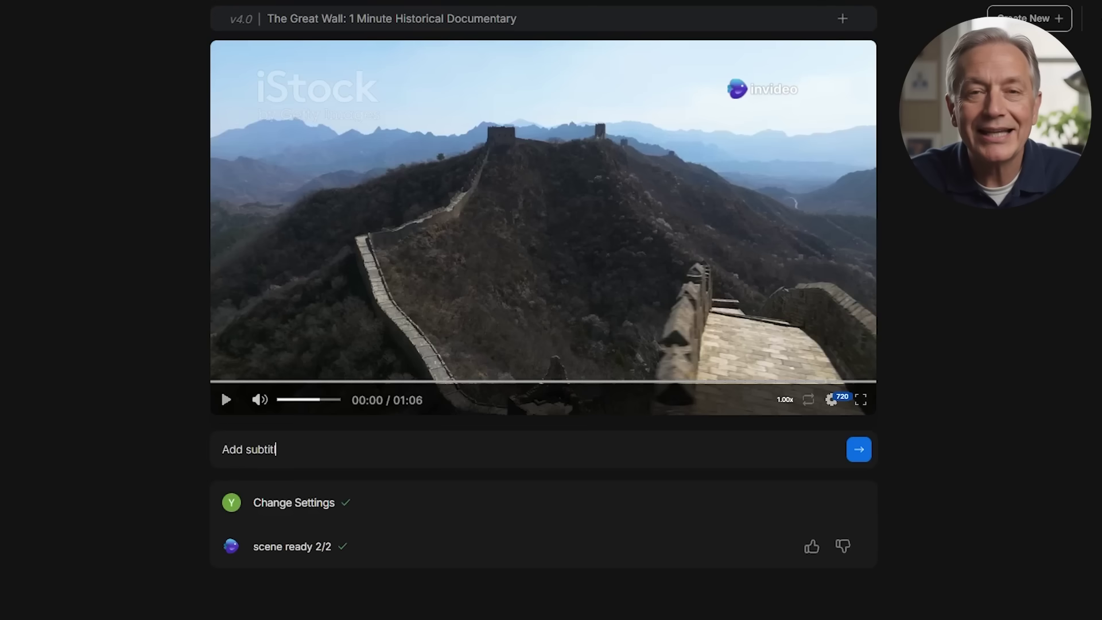
pyautogui.write('z')
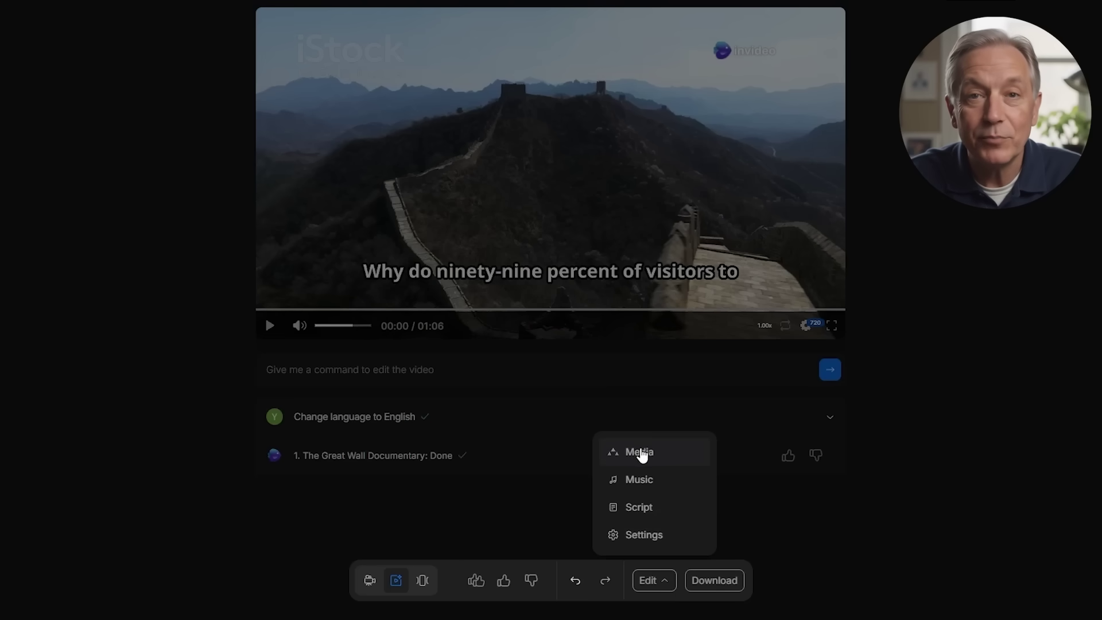
# Browse stock clips, including a Storyblocks visitors clip, for the first scene, then open download settings.
pyautogui.click(640, 452)
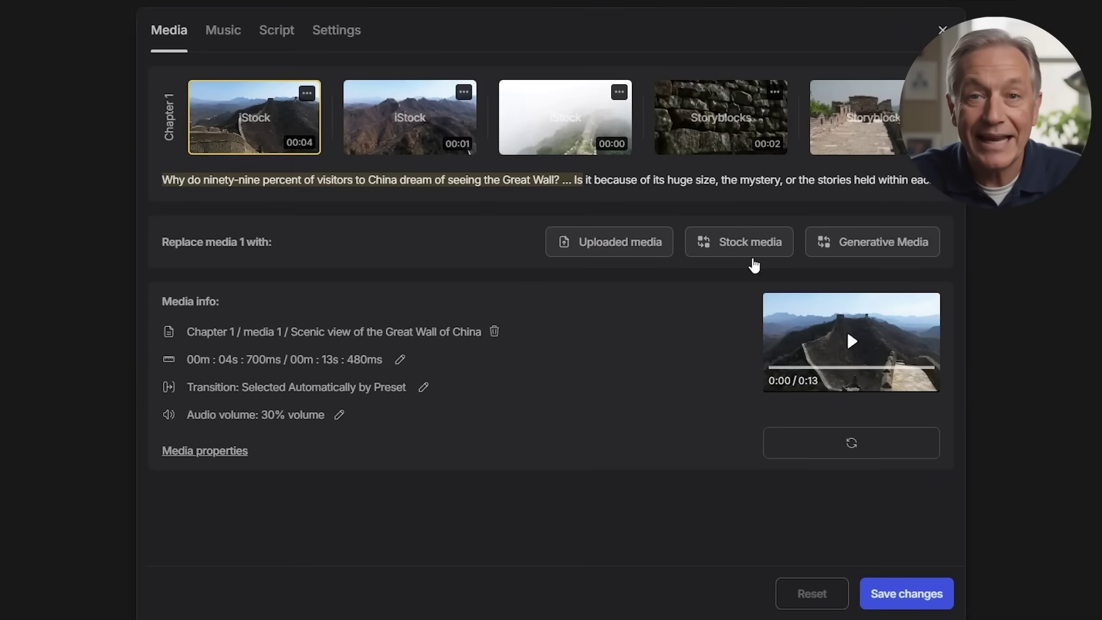
pyautogui.click(737, 253)
pyautogui.scroll(-3, 477, 336)
pyautogui.click(406, 395)
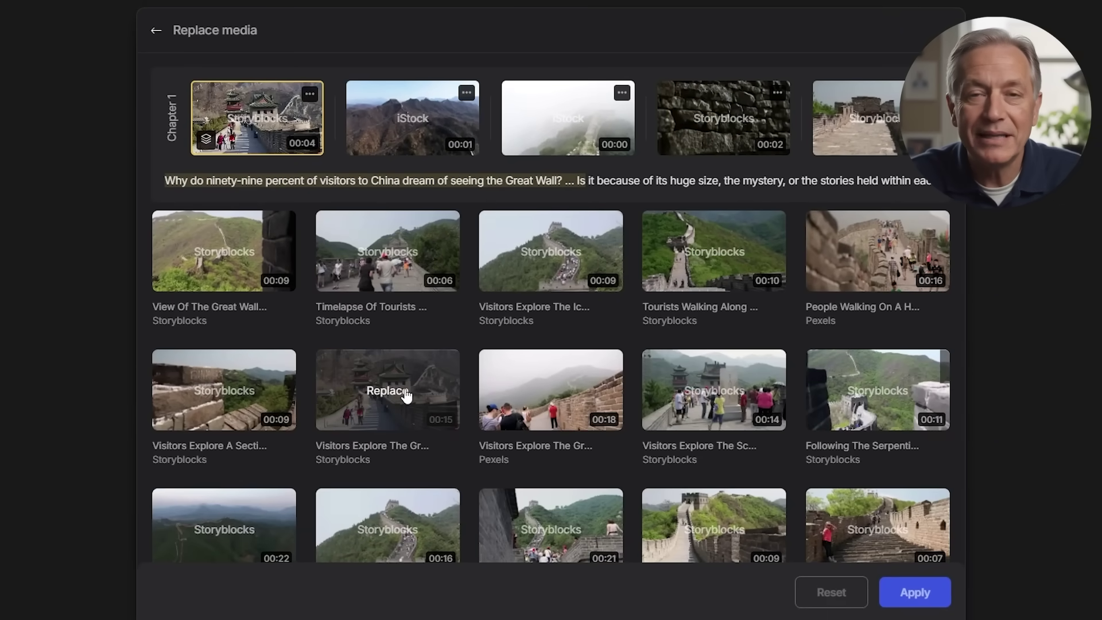
pyautogui.scroll(3, 497, 238)
pyautogui.click(160, 32)
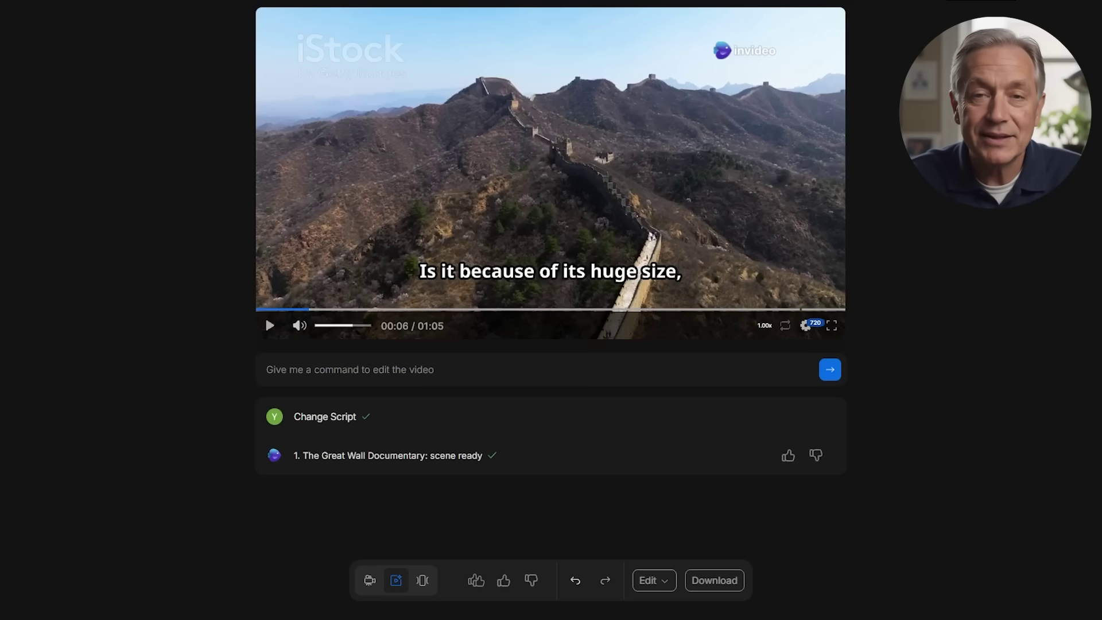
pyautogui.click(722, 580)
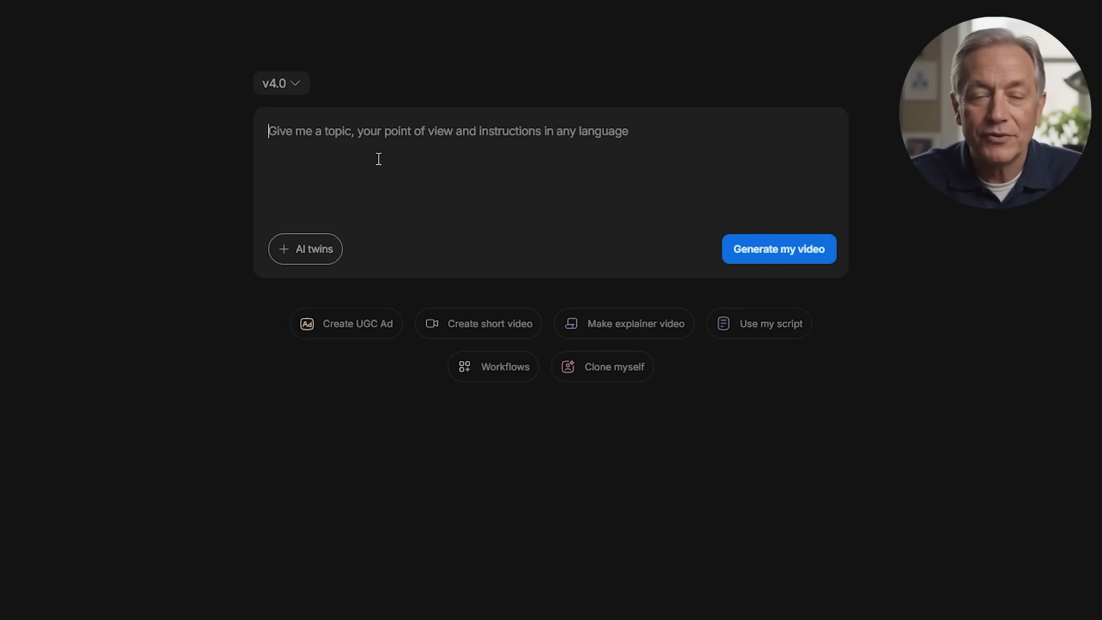
# Paste the detailed Great Wall brief, glance at the explainer form, and open Create UGC Ad.
pyautogui.write('The video is intended for YouTube, with a horizontal orientation. The narration should be in English, using a neutral American English accent. The background music should be ambient orchestral music, subtle enough to complement the narration and enhance the grandeur of the Great Wall without overpowering the voiceover.  The script should be 1 minute long, with a tone that is informative yet engaging, blending historical facts with a sense of awe and respect for the subject. The style should be captivating and professional, resembling a historical documentary that’s both clear and easy to follow, while also keeping the audience intrigued.')
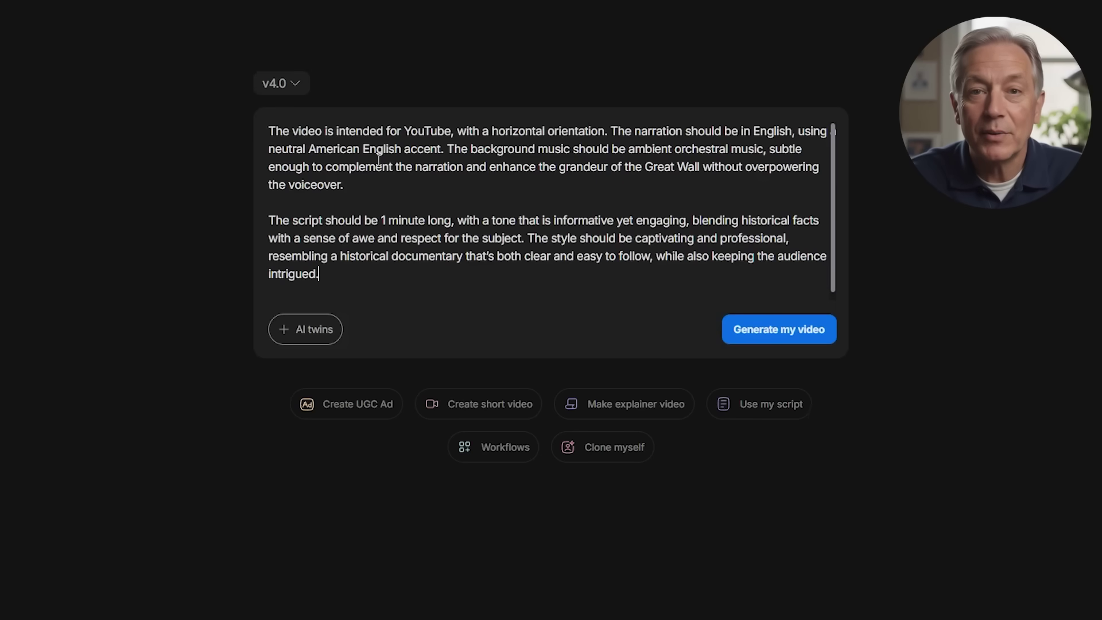
pyautogui.click(625, 404)
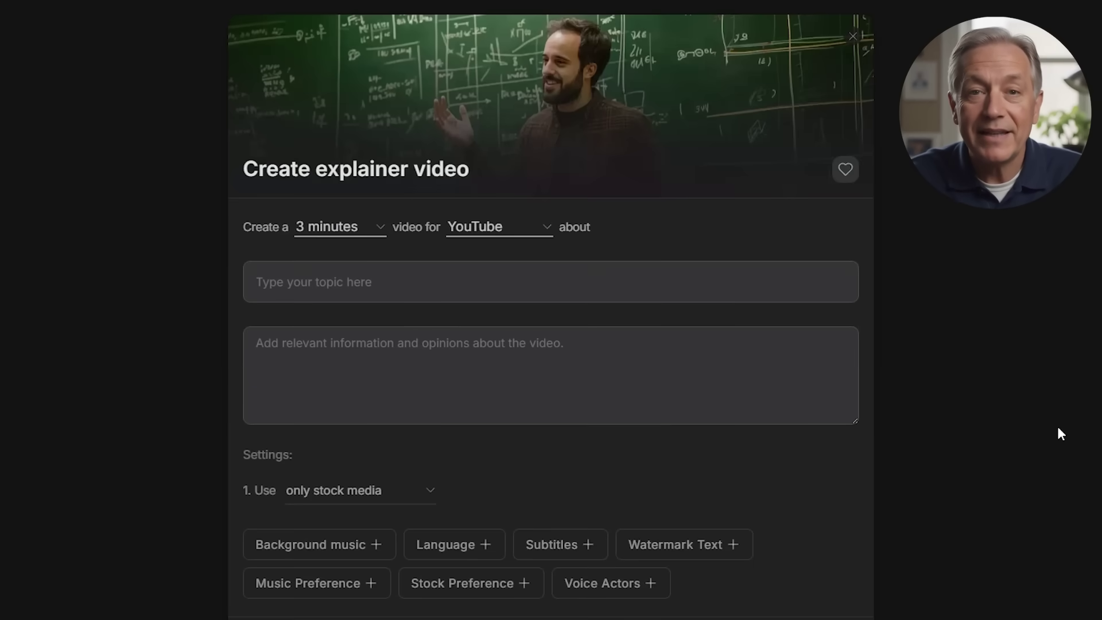
pyautogui.click(856, 30)
pyautogui.click(338, 396)
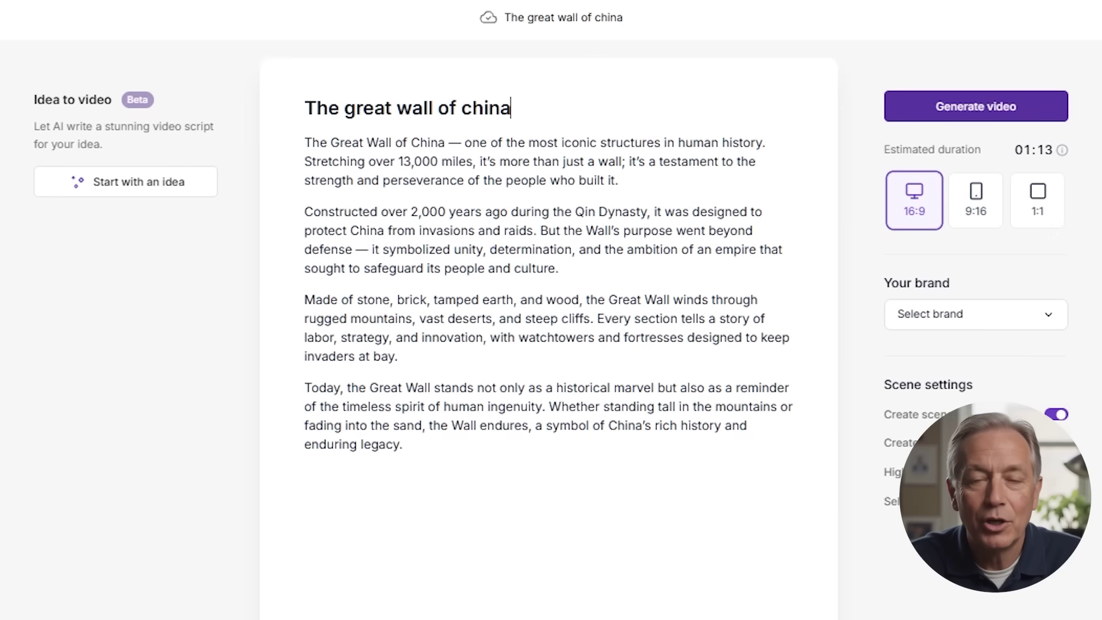
# Generate the Great Wall video from the script and preview Scenes 2 and 3.
pyautogui.click(978, 115)
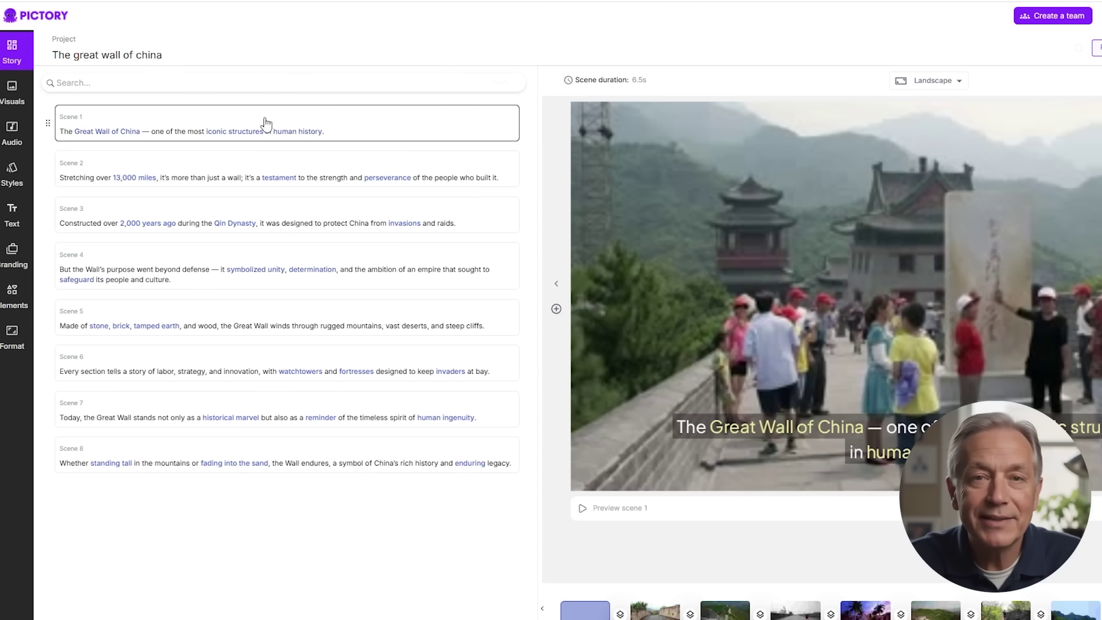
pyautogui.click(367, 168)
pyautogui.click(295, 215)
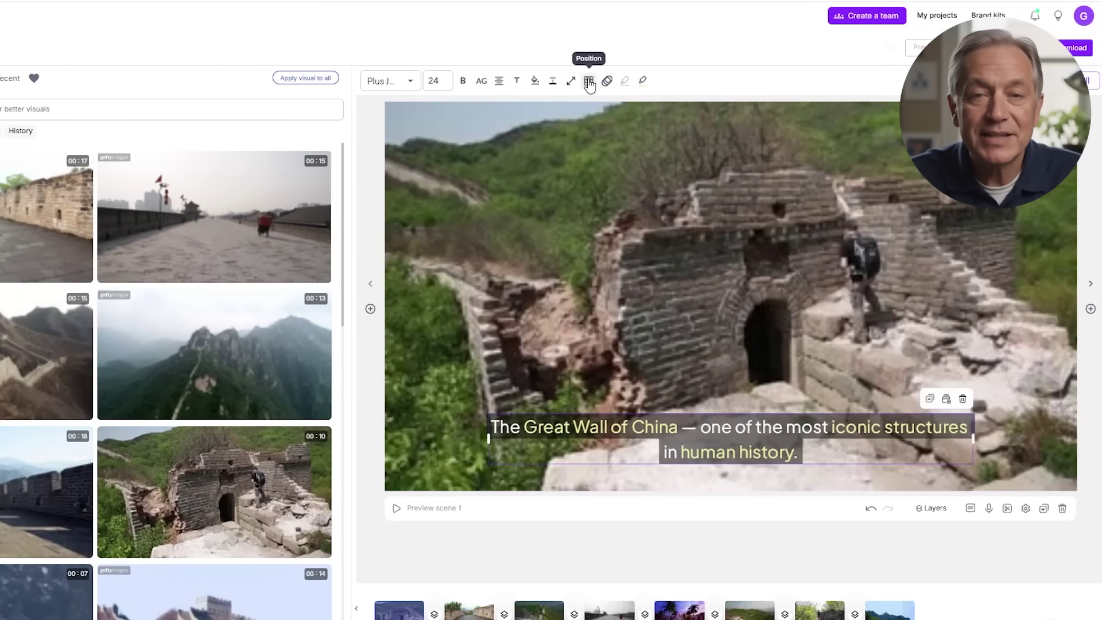
# Move scene 1's caption to the top, apply the Crisp style, and set duration to 6 seconds.
pyautogui.click(589, 83)
pyautogui.click(589, 101)
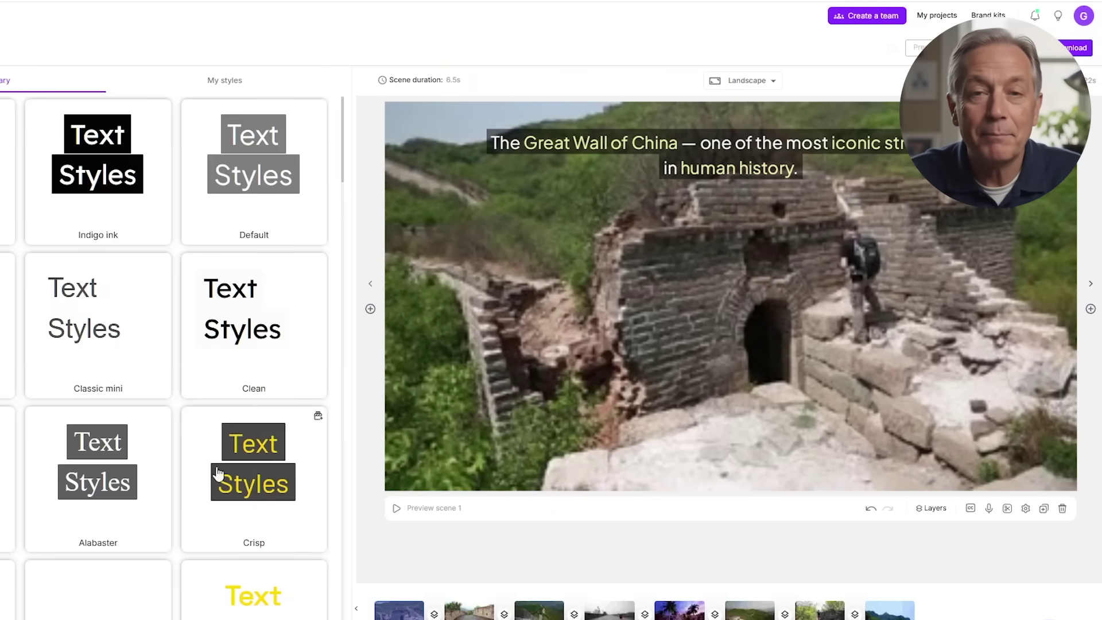
pyautogui.click(258, 471)
pyautogui.click(414, 80)
pyautogui.click(485, 149)
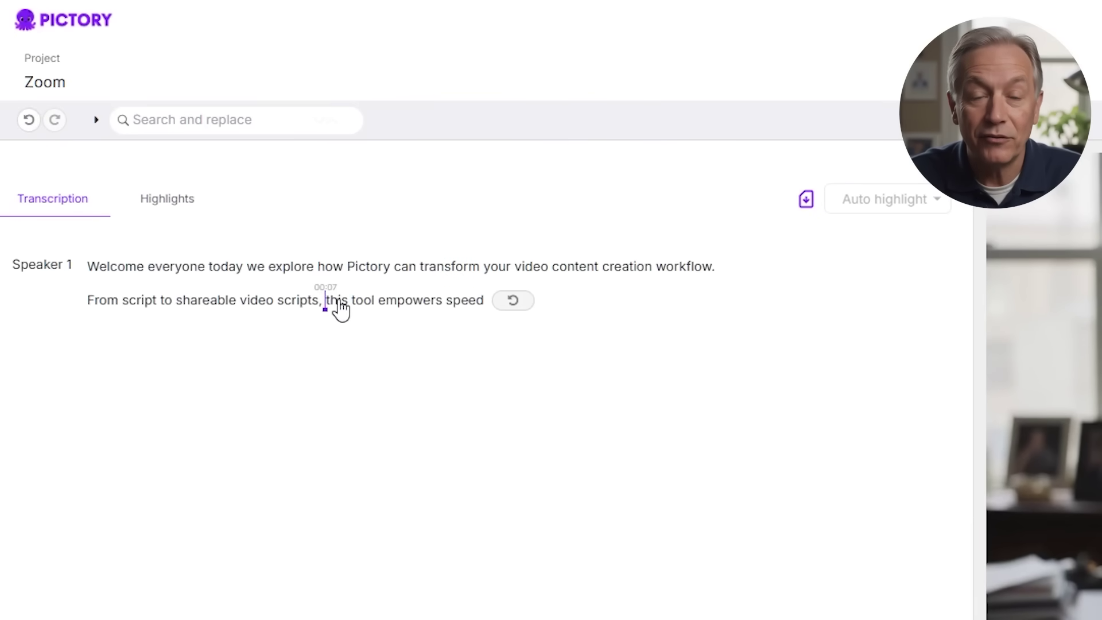
# Split the transcript sentence so 'this tool empowers speed' starts its own line.
pyautogui.click(338, 302)
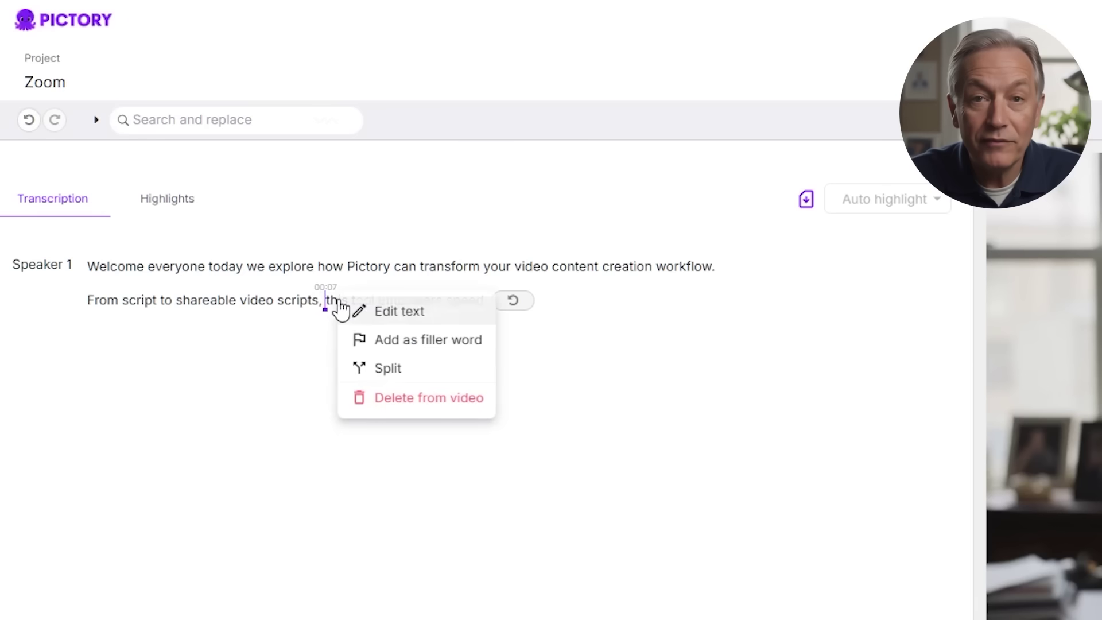
pyautogui.click(389, 373)
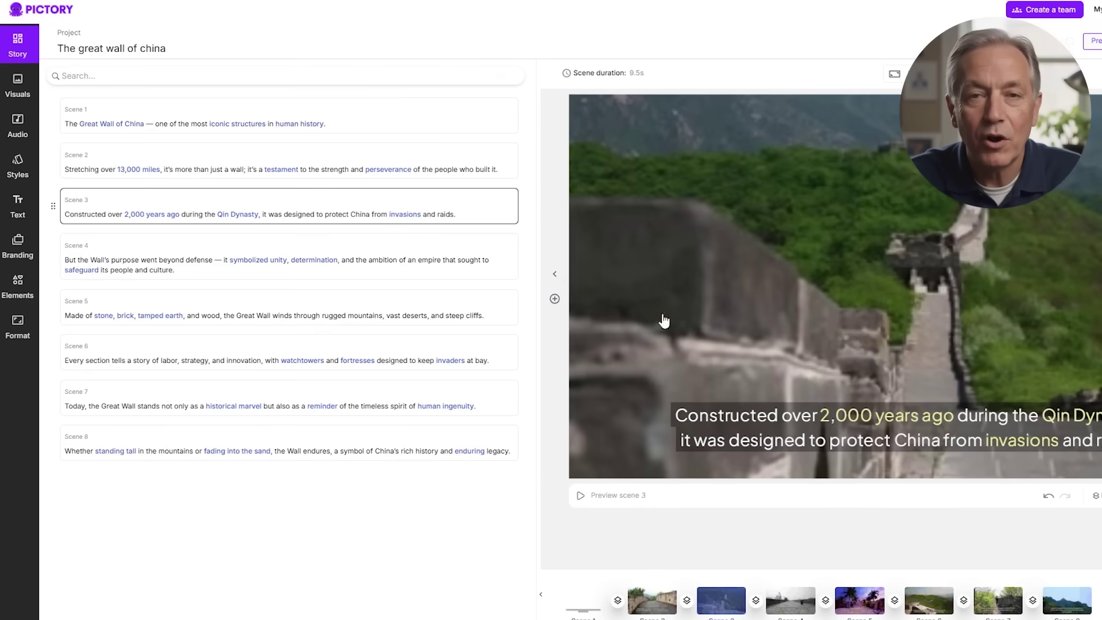
# Show the Audio panel's Background music tracks for the Great Wall project.
pyautogui.click(23, 128)
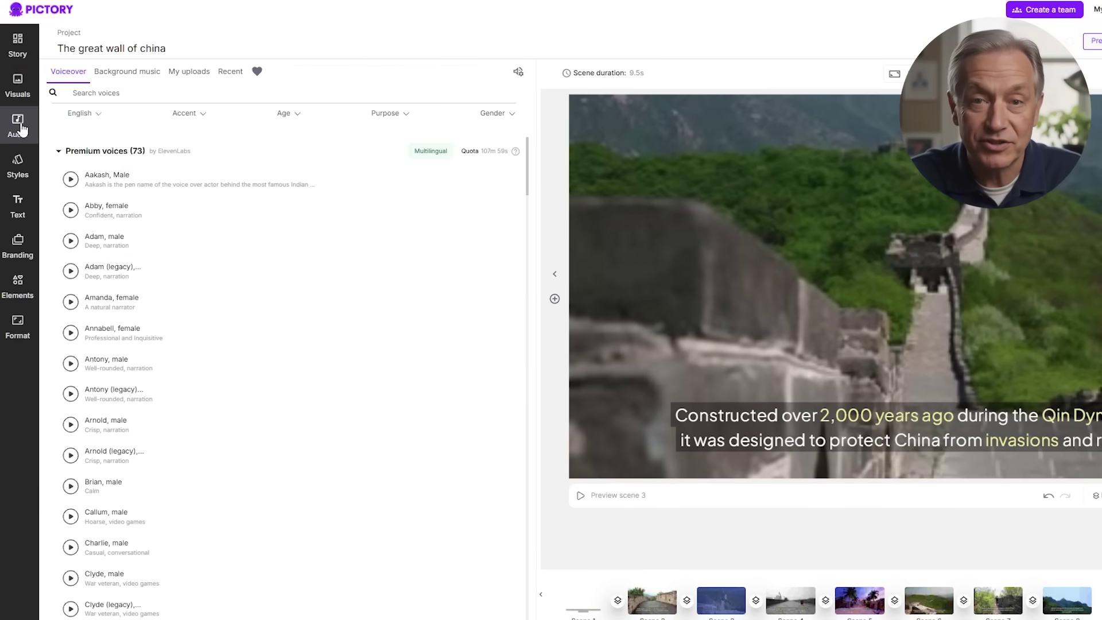
pyautogui.click(125, 73)
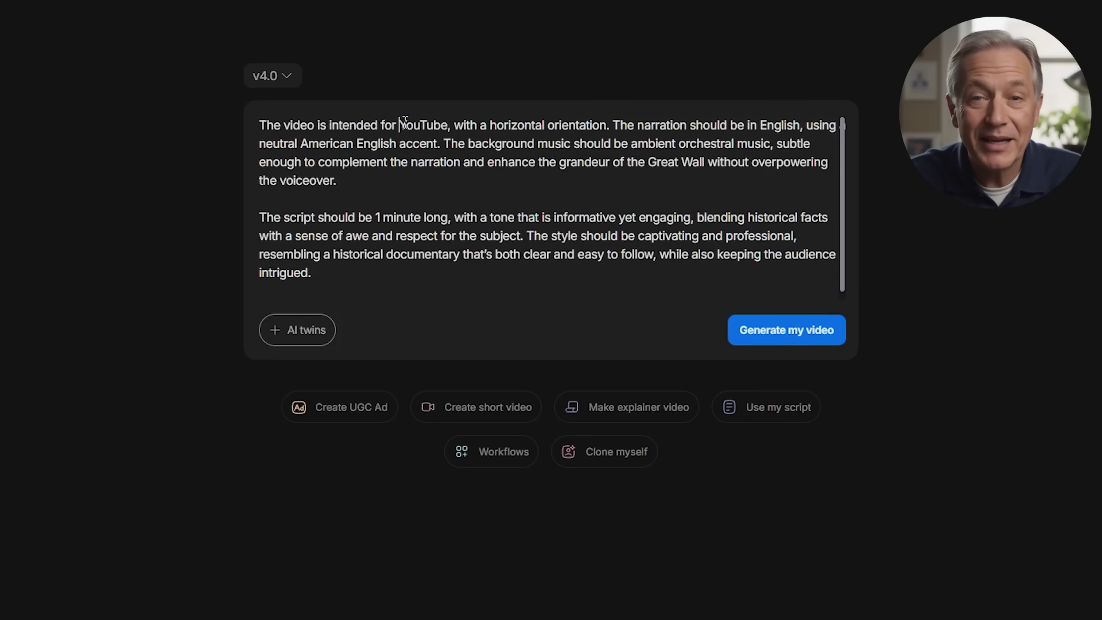
# Highlight the horizontal orientation, ambient orchestral music and 1-minute length requirements in the prompt.
pyautogui.moveTo(493, 124); pyautogui.dragTo(606, 129)
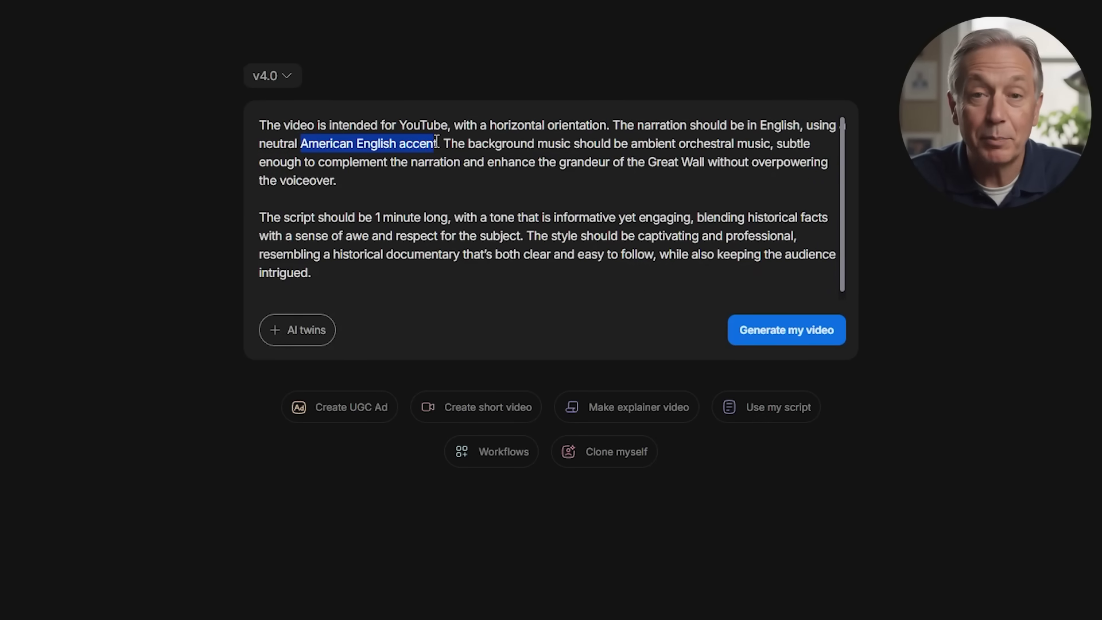
pyautogui.doubleClick(632, 146)
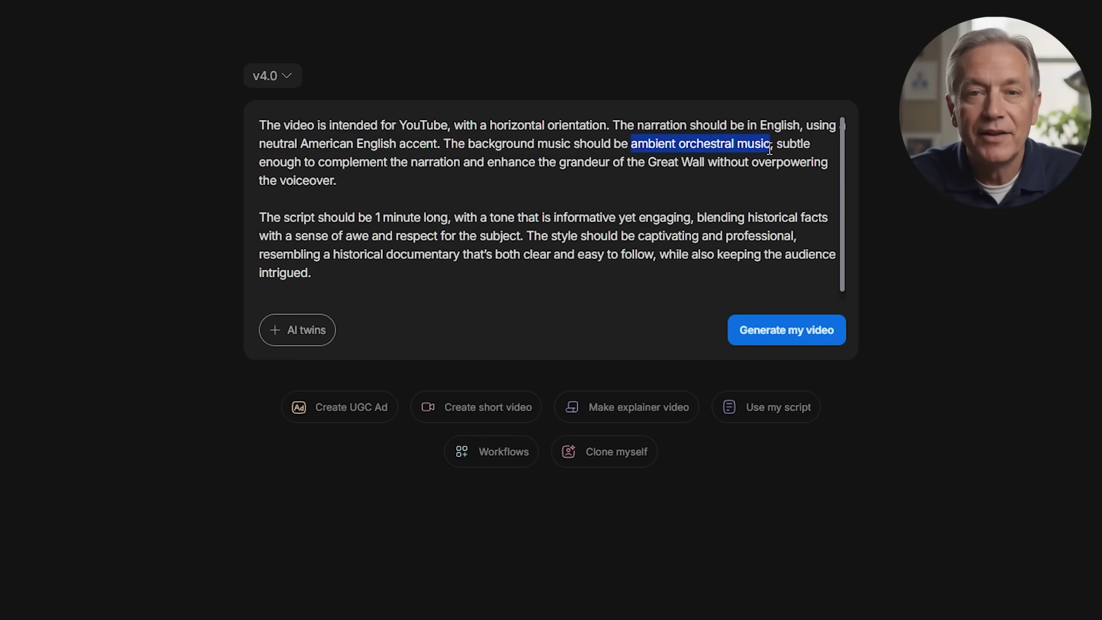
pyautogui.moveTo(377, 217); pyautogui.dragTo(447, 217)
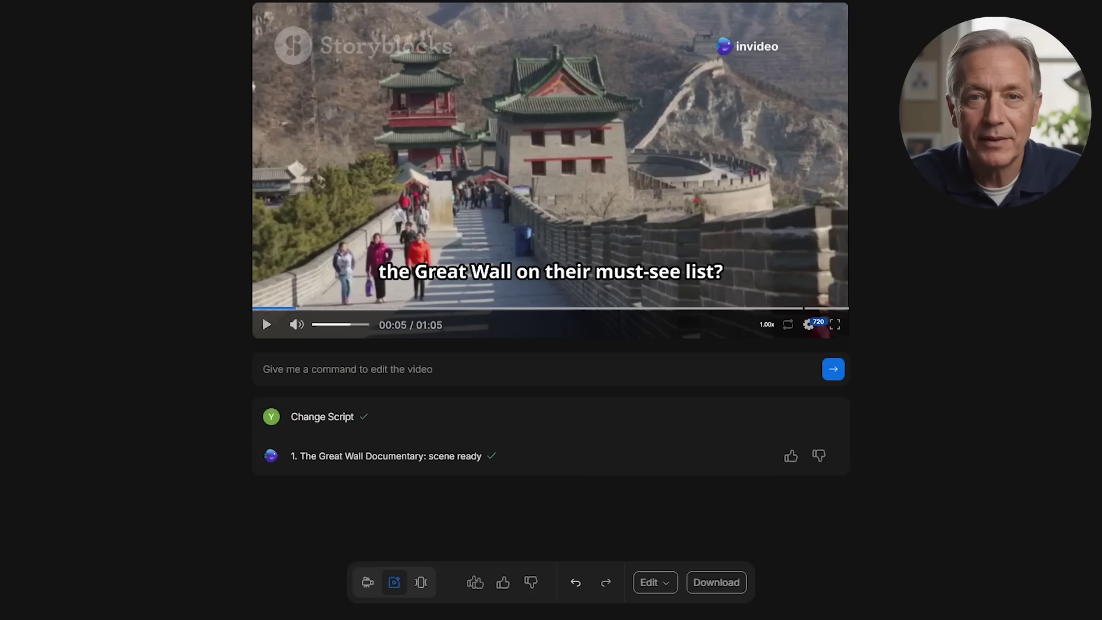
# Delete the 'Is it because of its huge size,' line from the video script.
pyautogui.click(652, 583)
pyautogui.click(632, 508)
pyautogui.tripleClick(232, 206)
pyautogui.press('BackSpace')
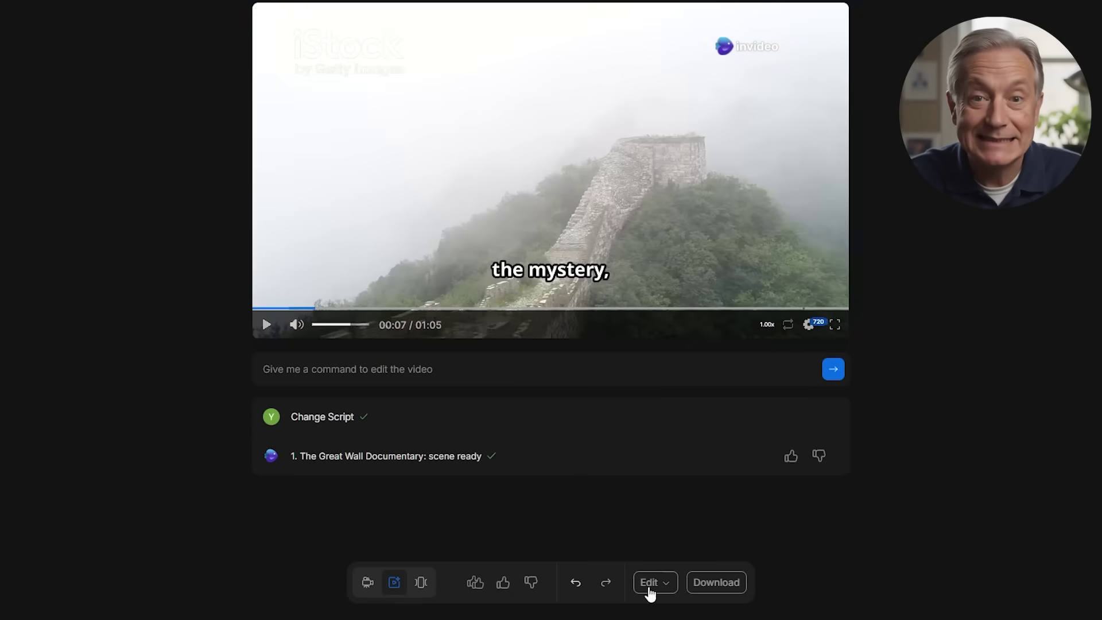
# Swap the foggy third clip for a Storyblocks crowd-on-the-wall shot and play the result.
pyautogui.click(644, 581)
pyautogui.click(639, 453)
pyautogui.click(746, 246)
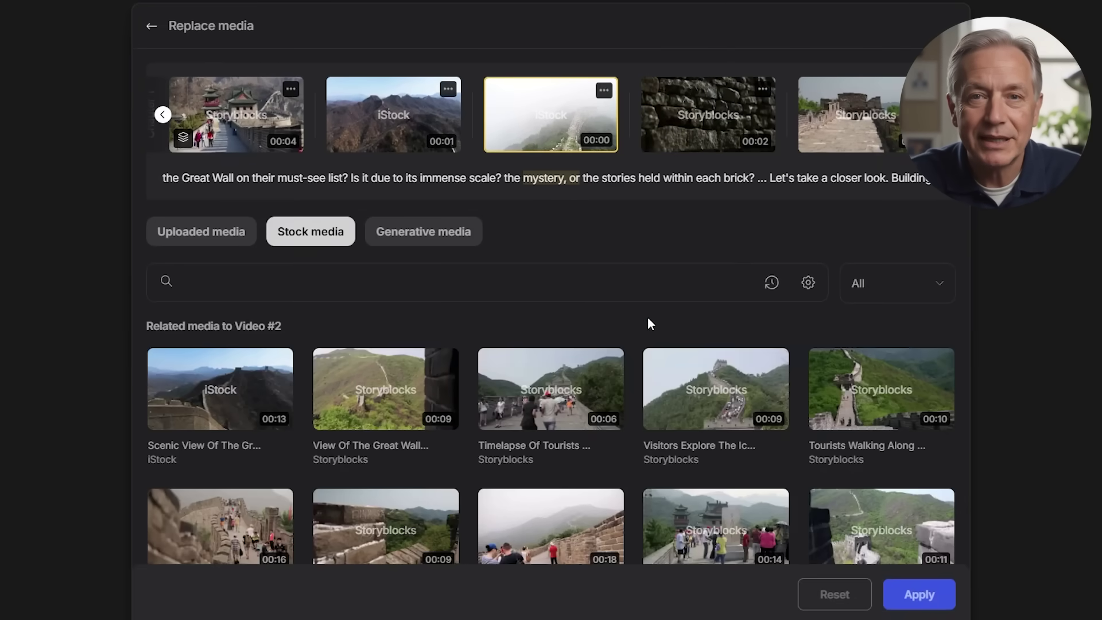
pyautogui.scroll(-3, 602, 275)
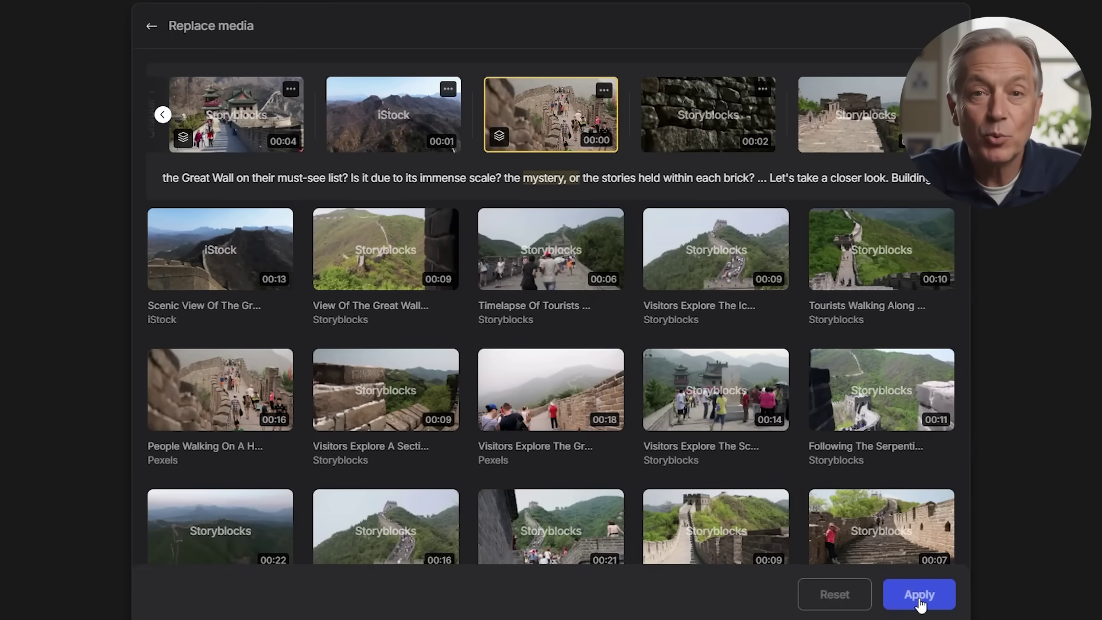
pyautogui.click(919, 594)
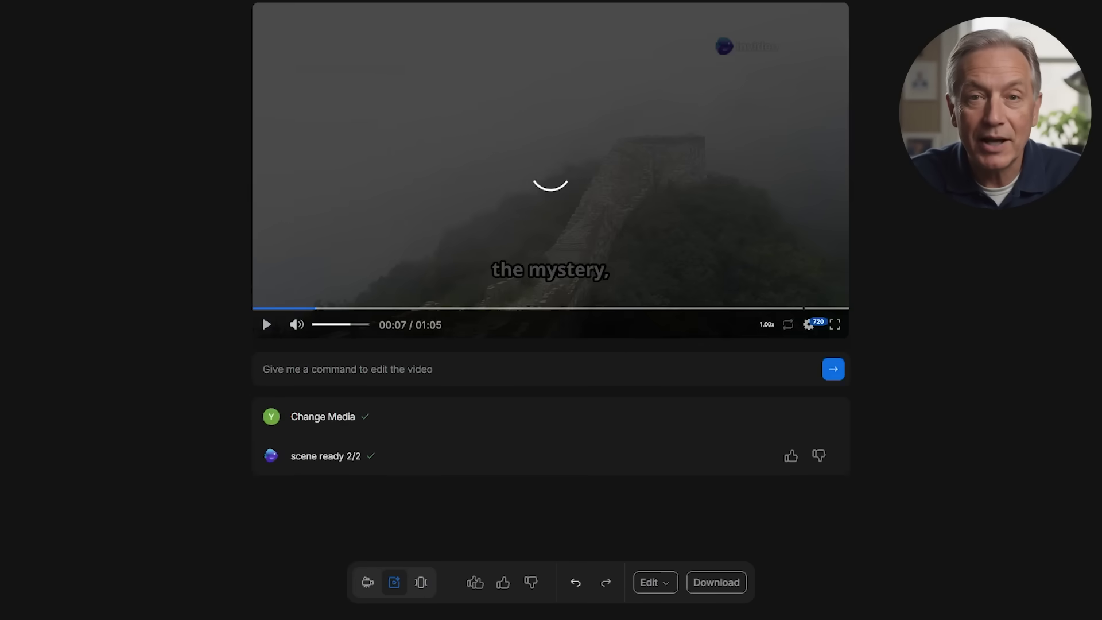
pyautogui.click(266, 324)
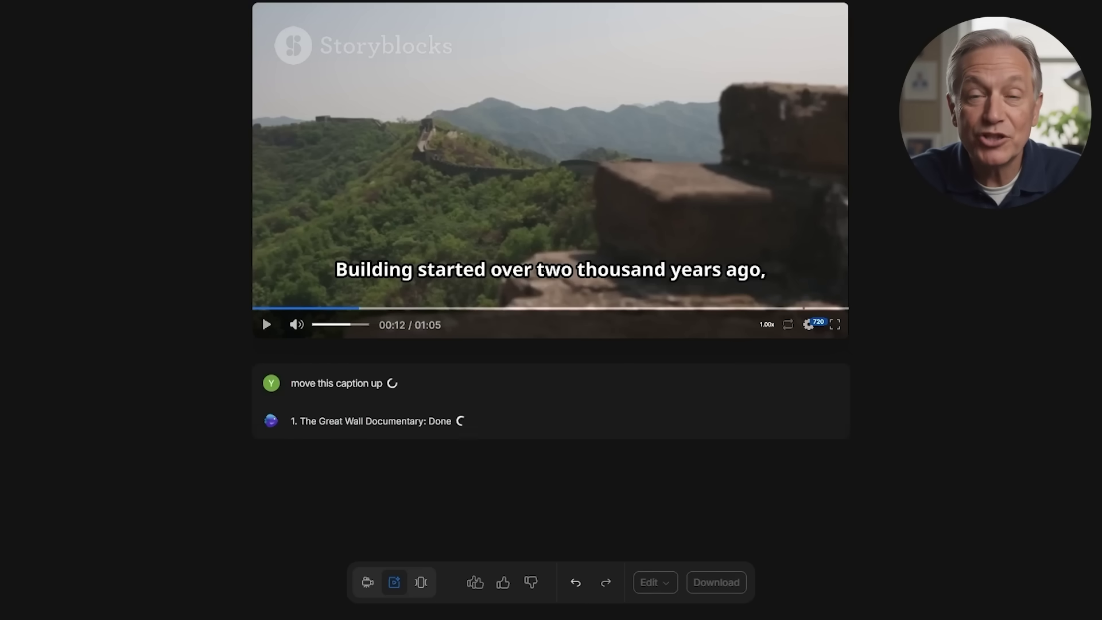
# Request 'change the music to something slower', replay the video, and browse stock media for another scene.
pyautogui.write('change the music to something slower')
pyautogui.press('Return')
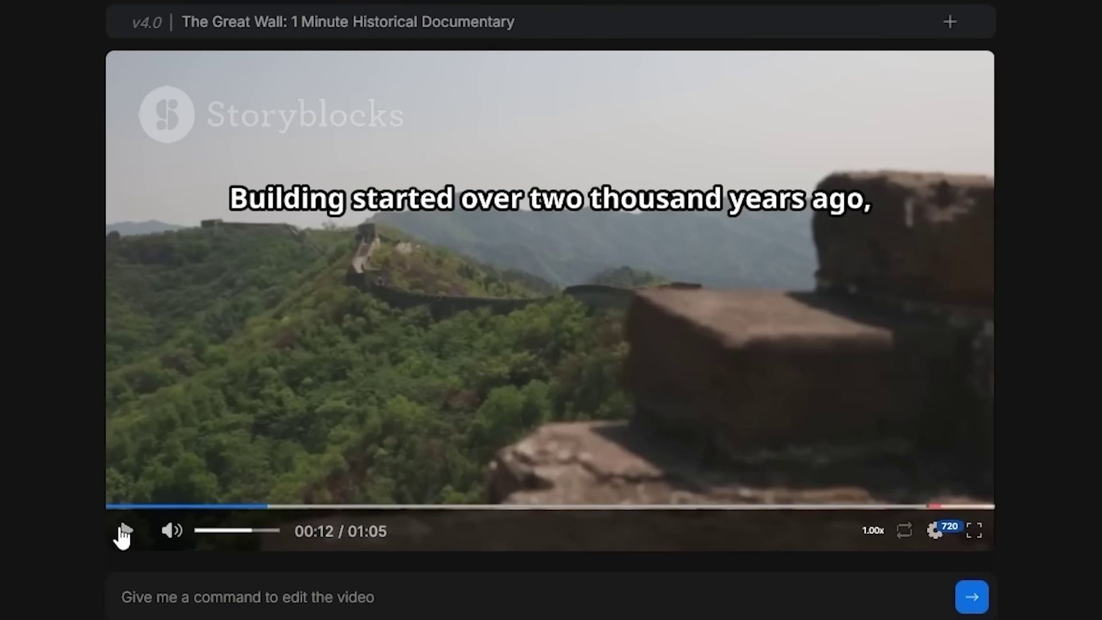
pyautogui.click(266, 324)
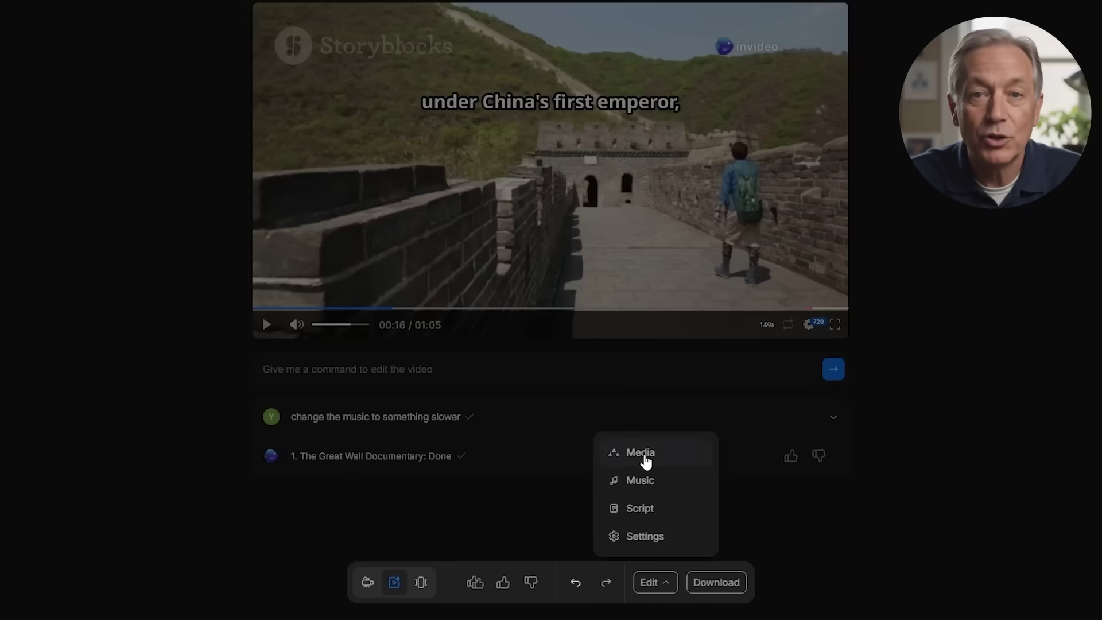
pyautogui.click(644, 457)
pyautogui.scroll(-5, 698, 315)
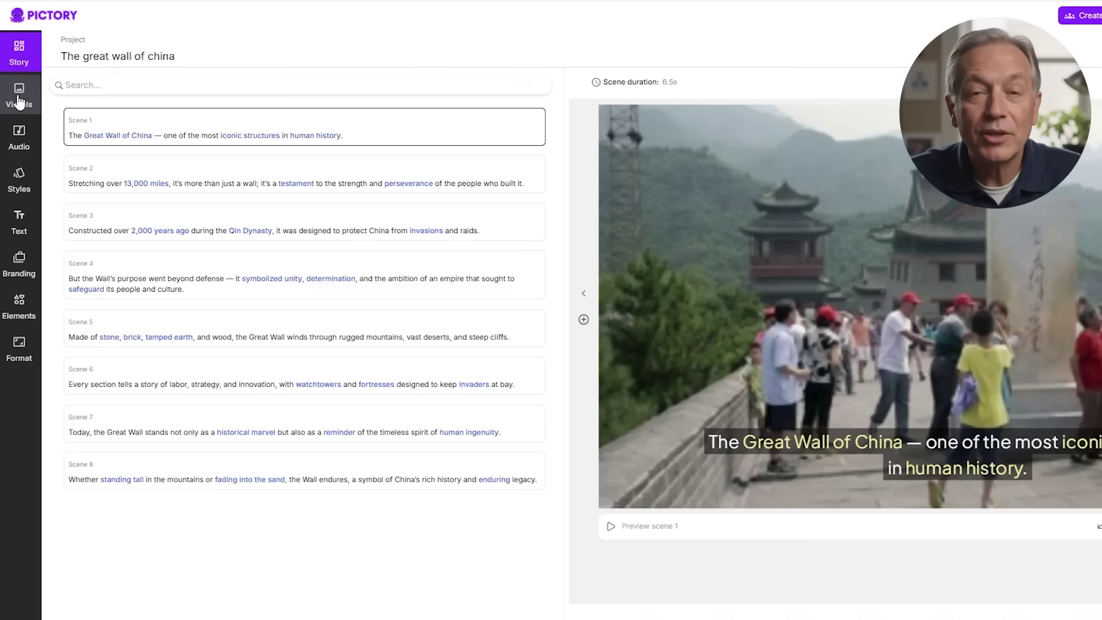
# Open the Visuals library for Scene 1 of The great wall of china project.
pyautogui.click(20, 106)
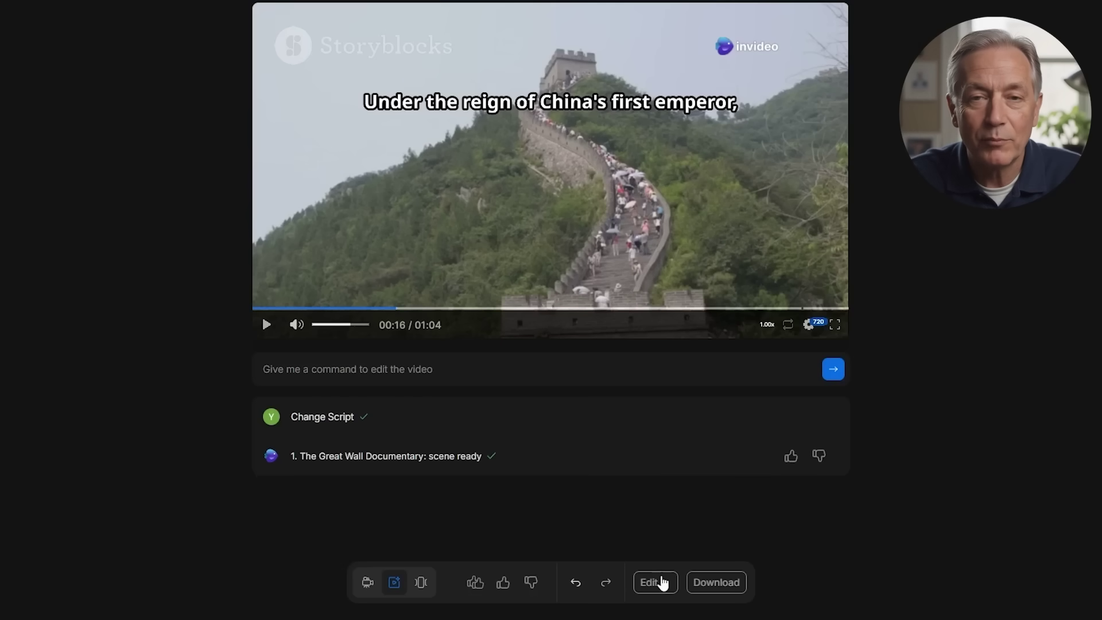
# Browse stock footage for media 7, then switch to Generative media and start a new clip.
pyautogui.click(660, 583)
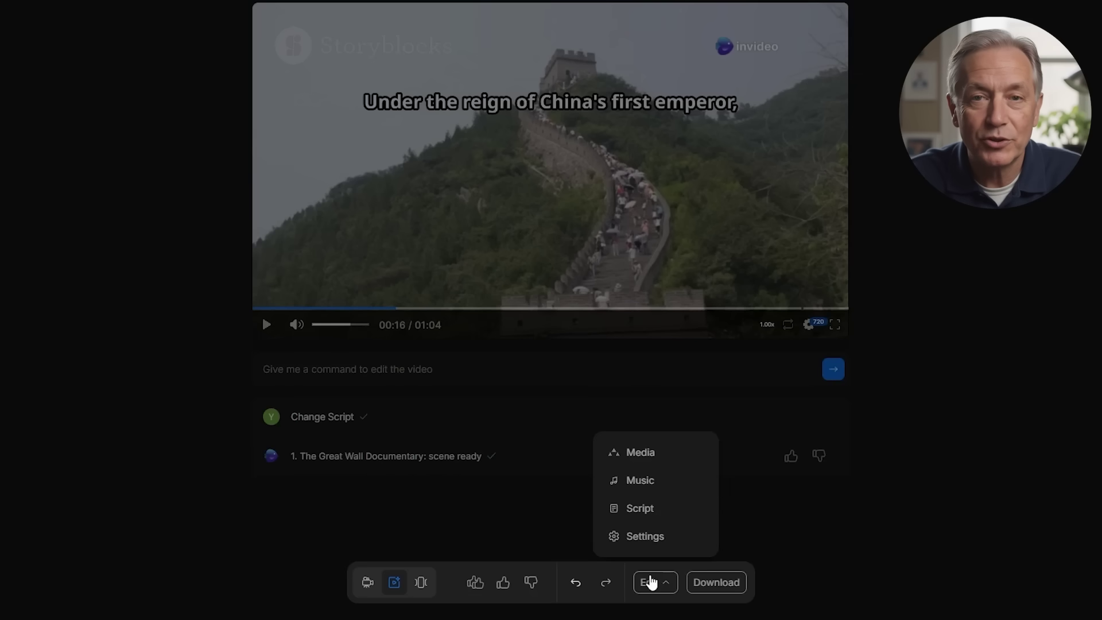
pyautogui.click(634, 451)
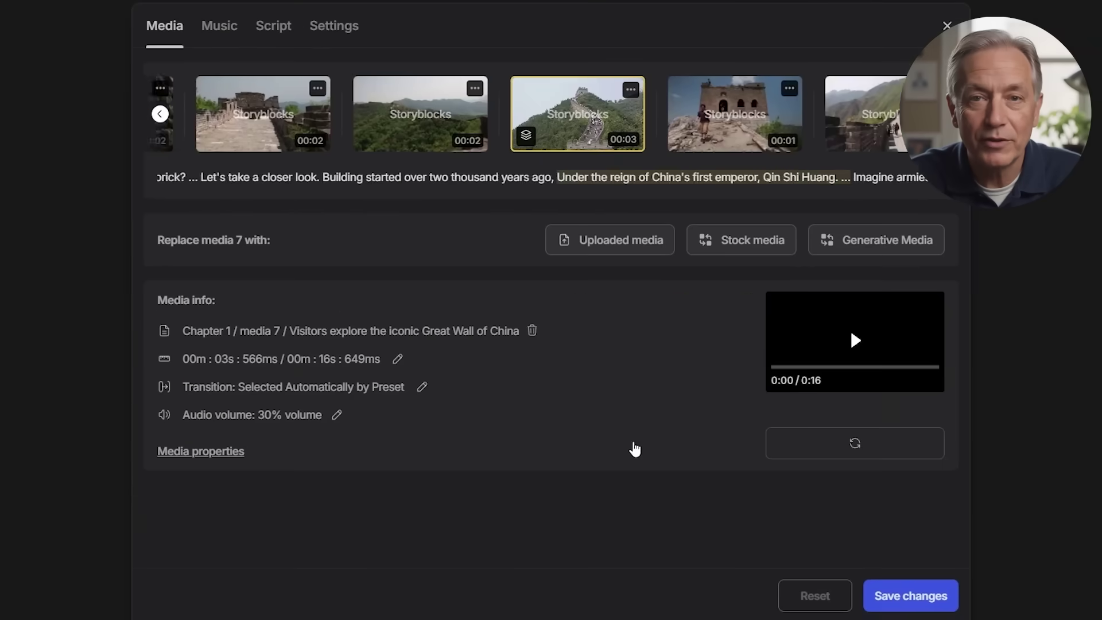
pyautogui.click(755, 241)
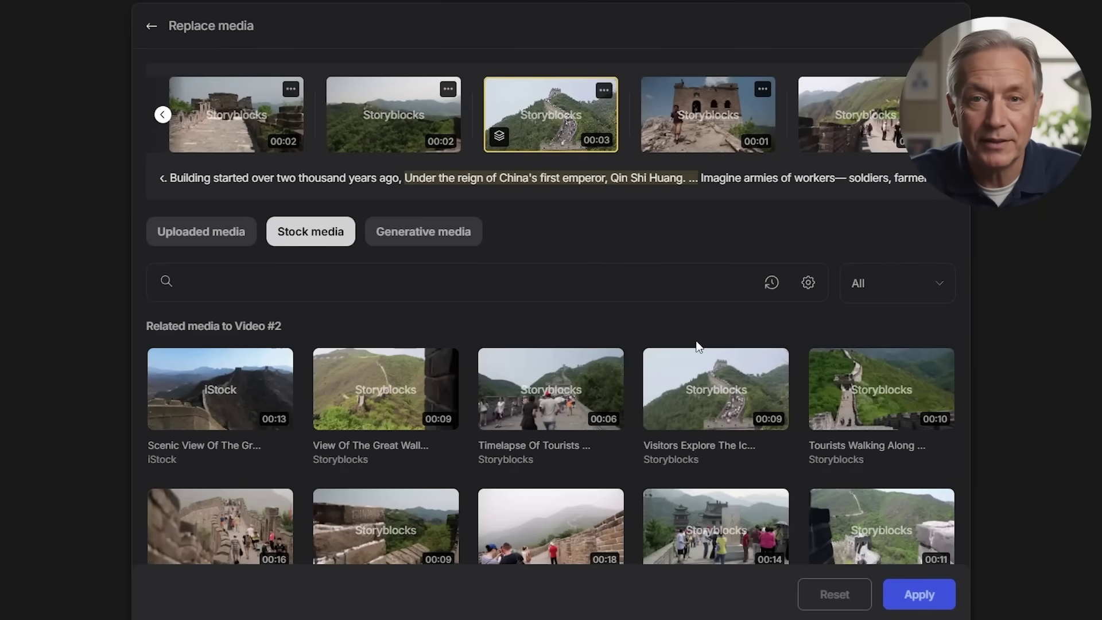
pyautogui.scroll(-3, 638, 394)
pyautogui.scroll(-9, 636, 394)
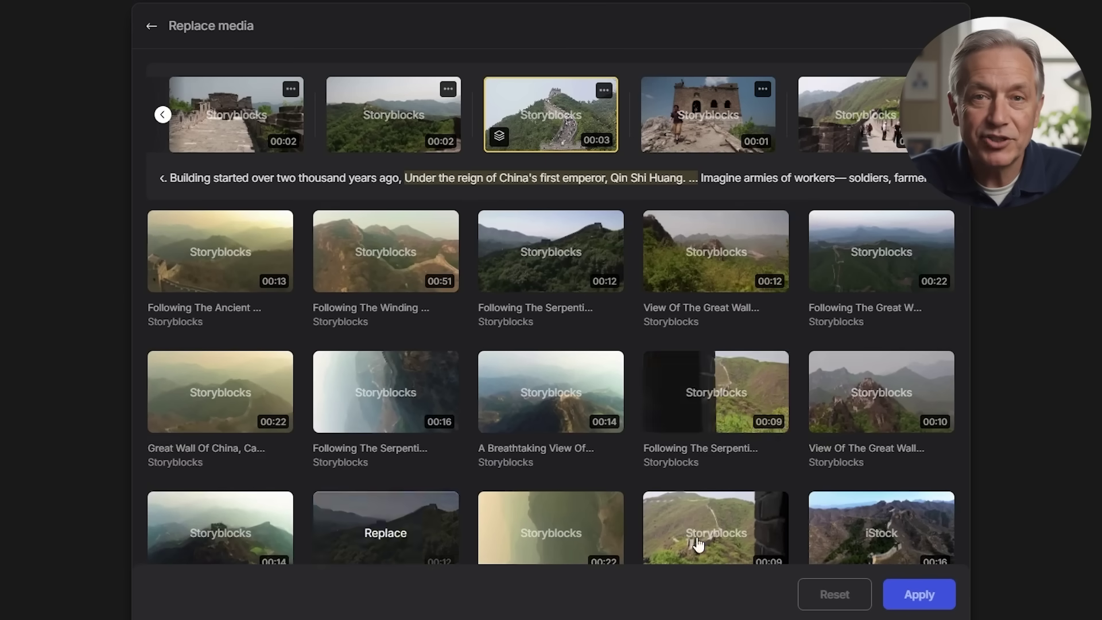
pyautogui.scroll(12, 623, 333)
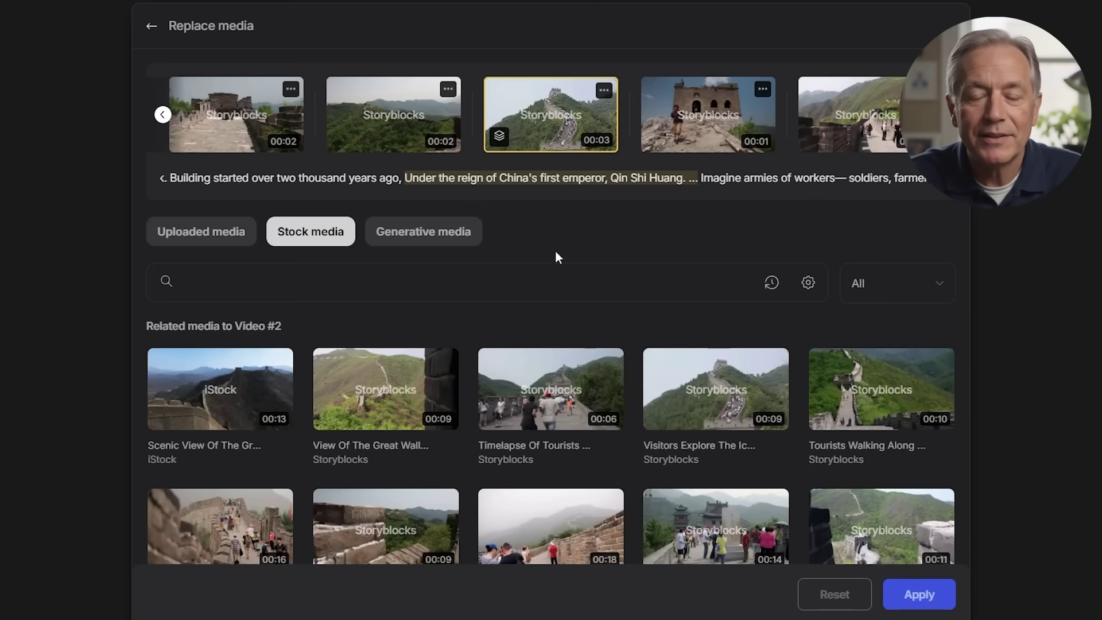
pyautogui.click(431, 234)
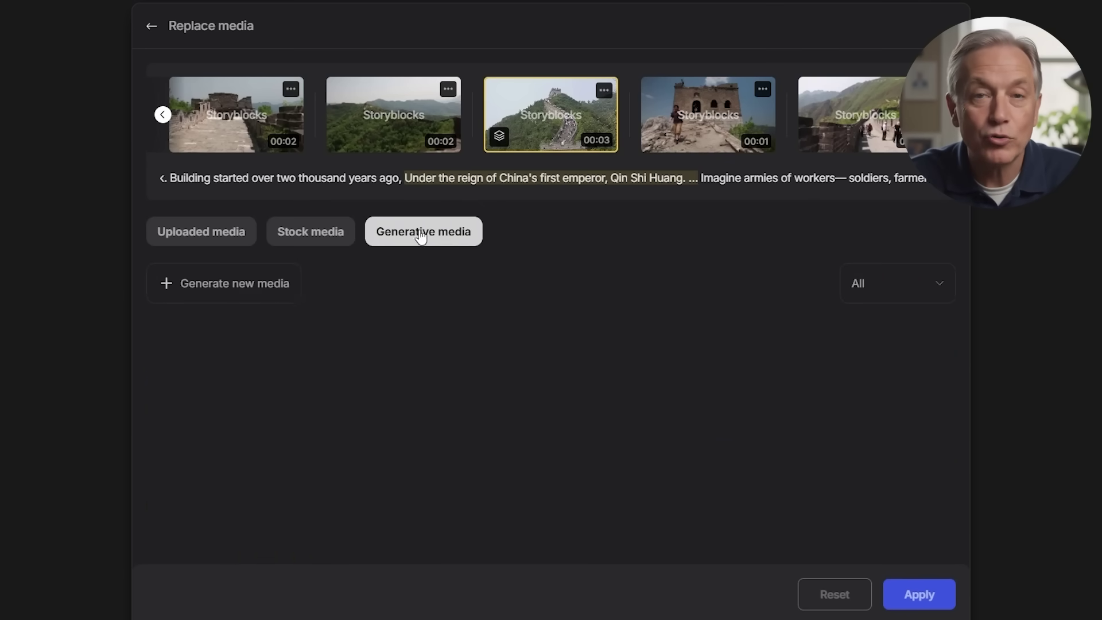
pyautogui.click(233, 277)
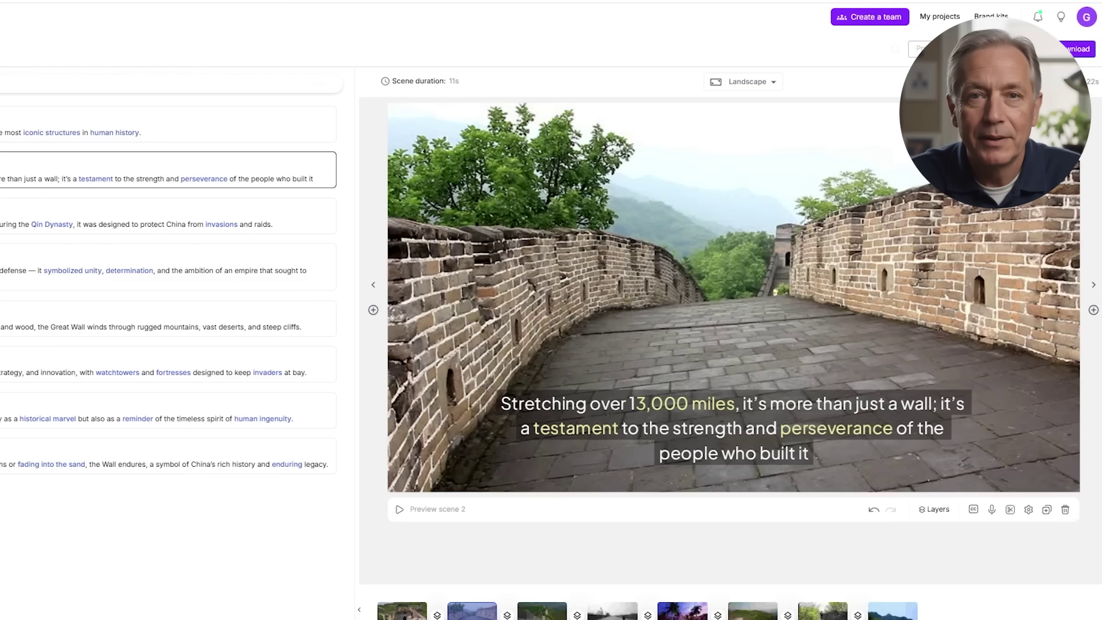
# Browse the AI voice-over options and their available English accents.
pyautogui.click(991, 509)
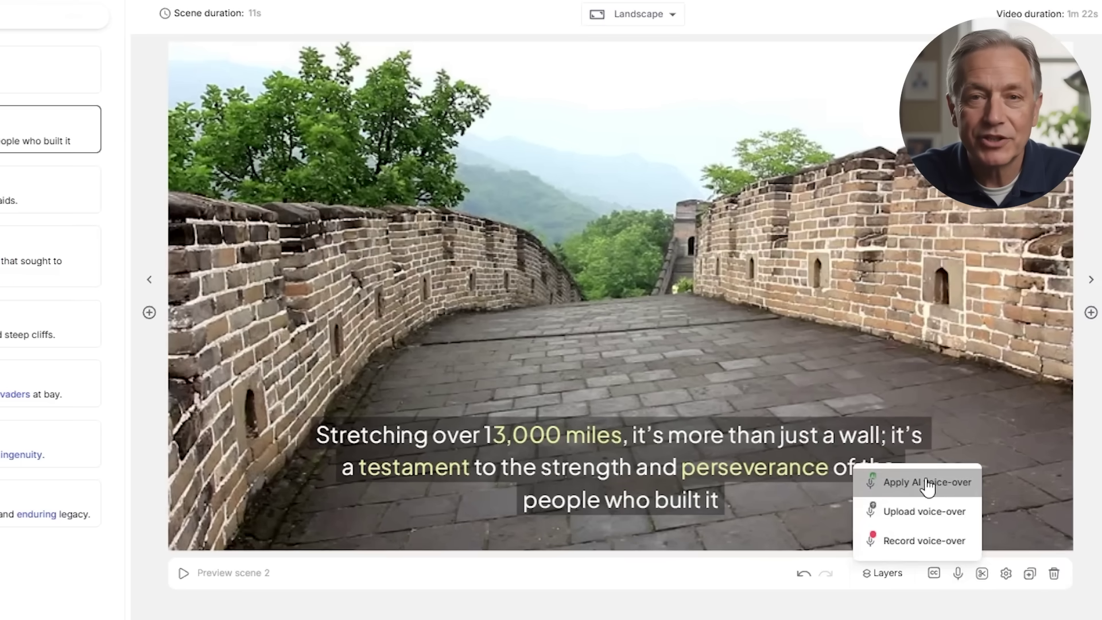
pyautogui.click(928, 484)
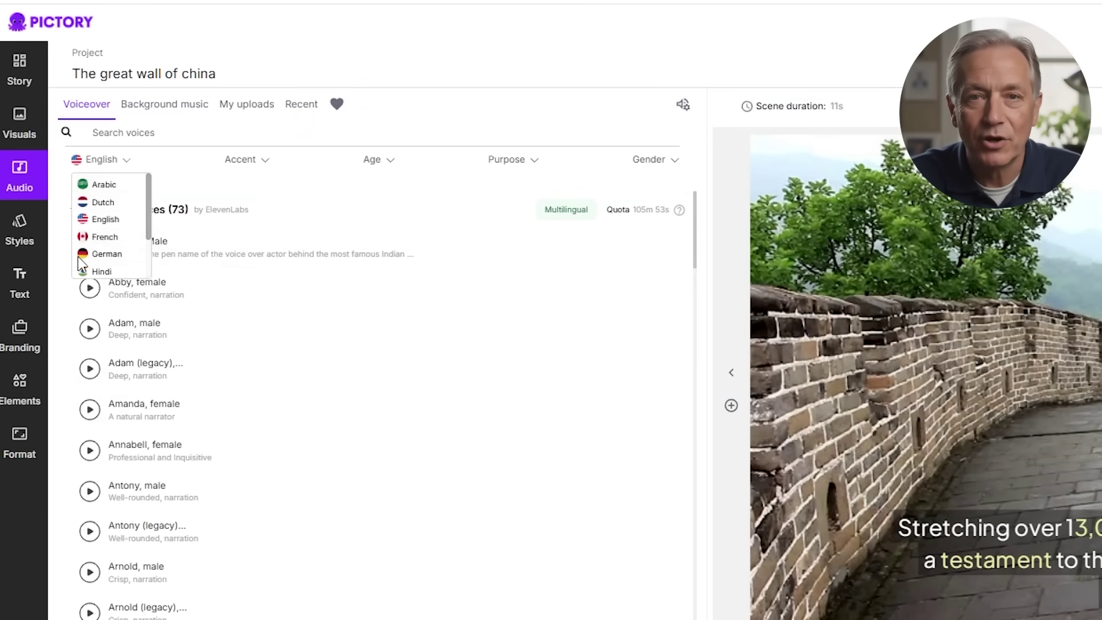
pyautogui.click(247, 161)
pyautogui.click(439, 52)
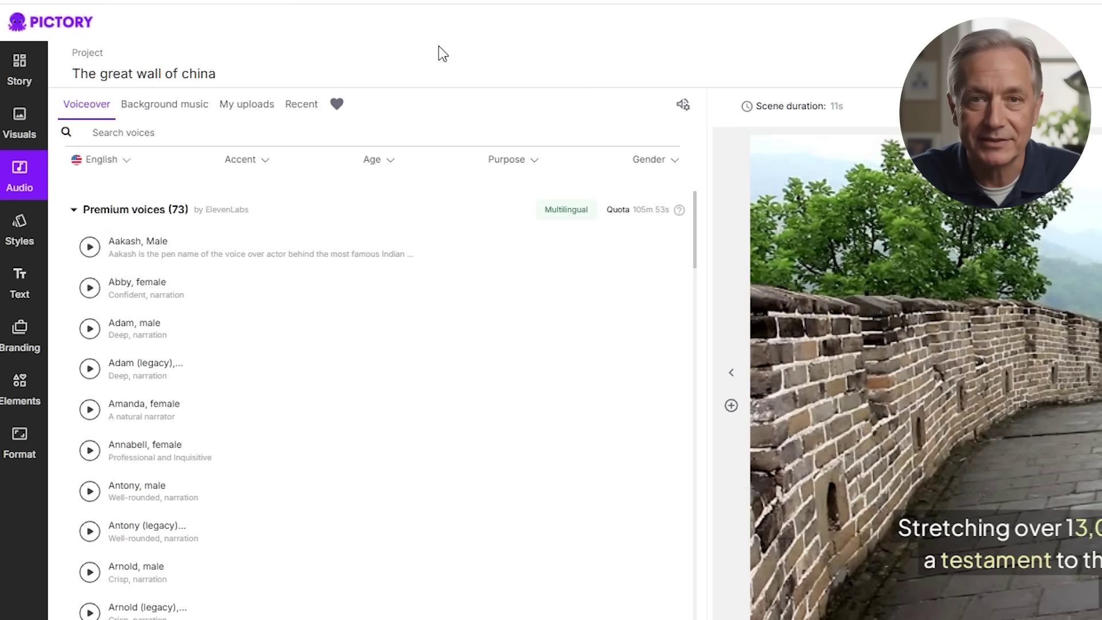
# Return to the Story scenes and choose Upload voice-over.
pyautogui.click(20, 68)
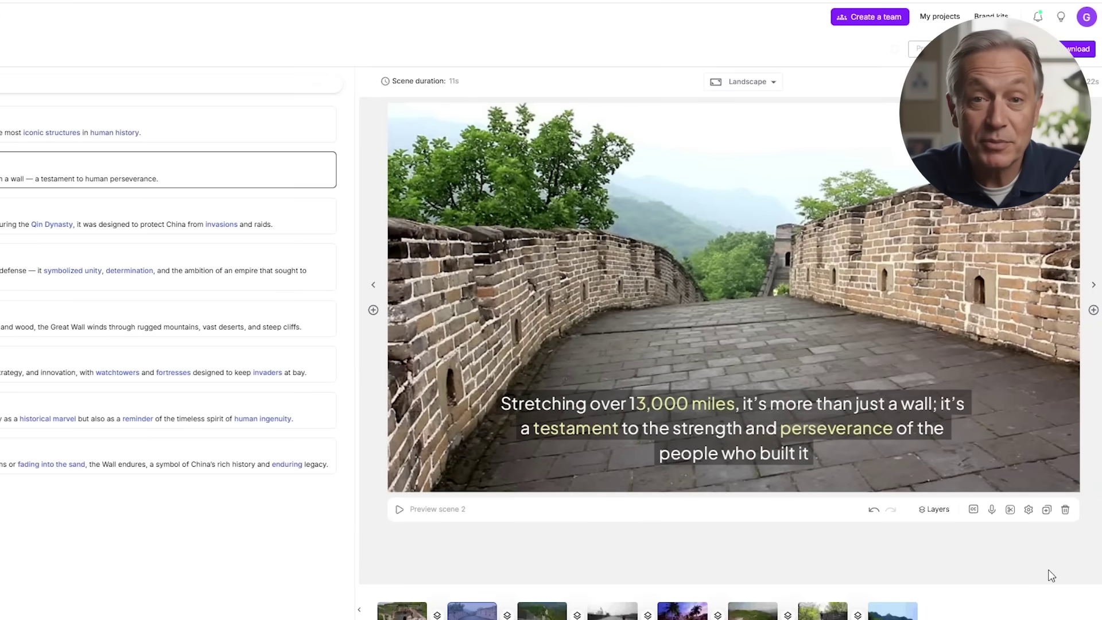
pyautogui.click(995, 511)
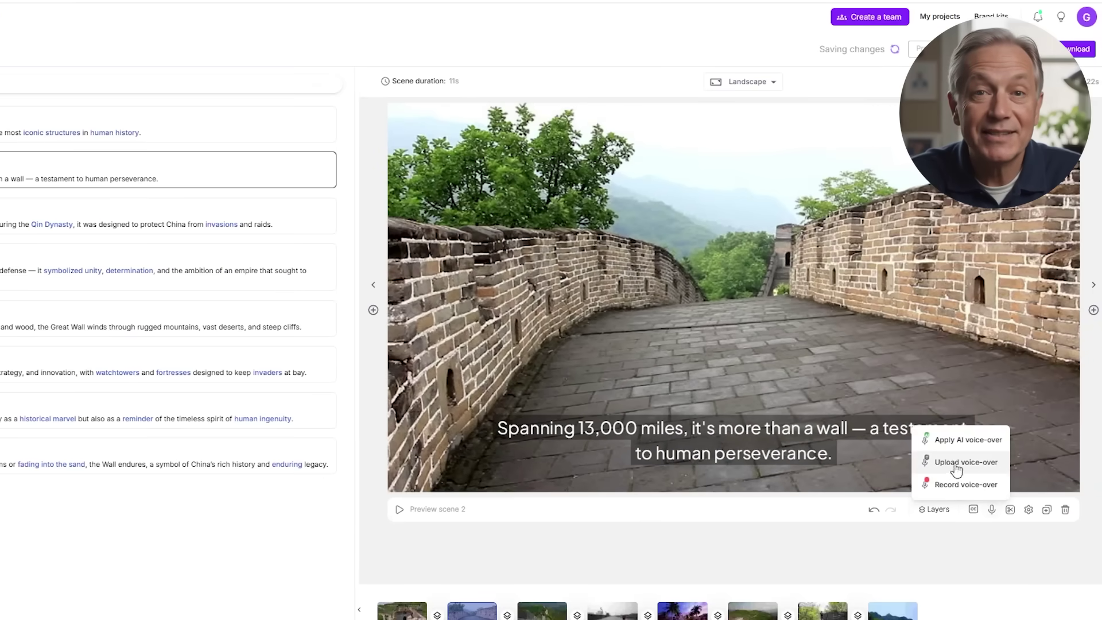
pyautogui.click(967, 463)
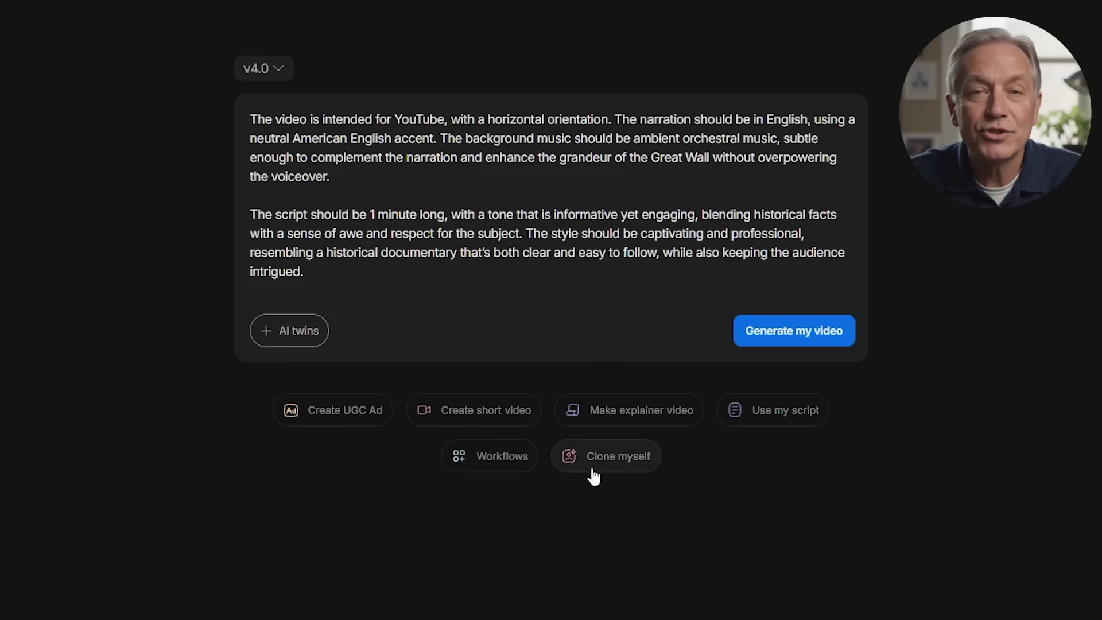
# Choose Clone myself with voice only and upload a recording for the express voice clone.
pyautogui.click(616, 466)
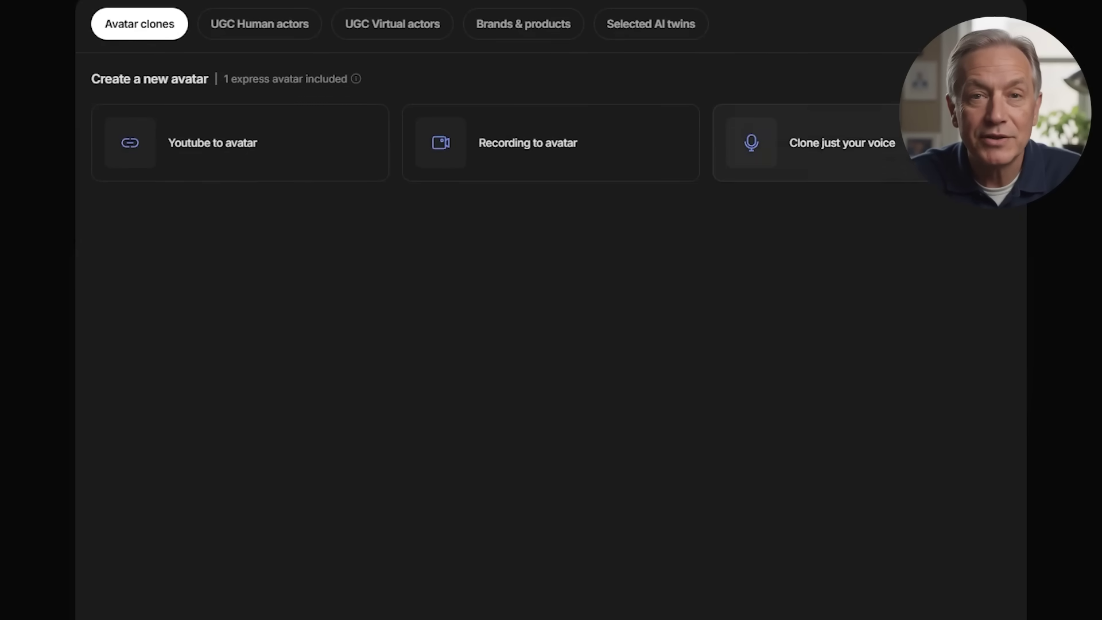
pyautogui.click(867, 150)
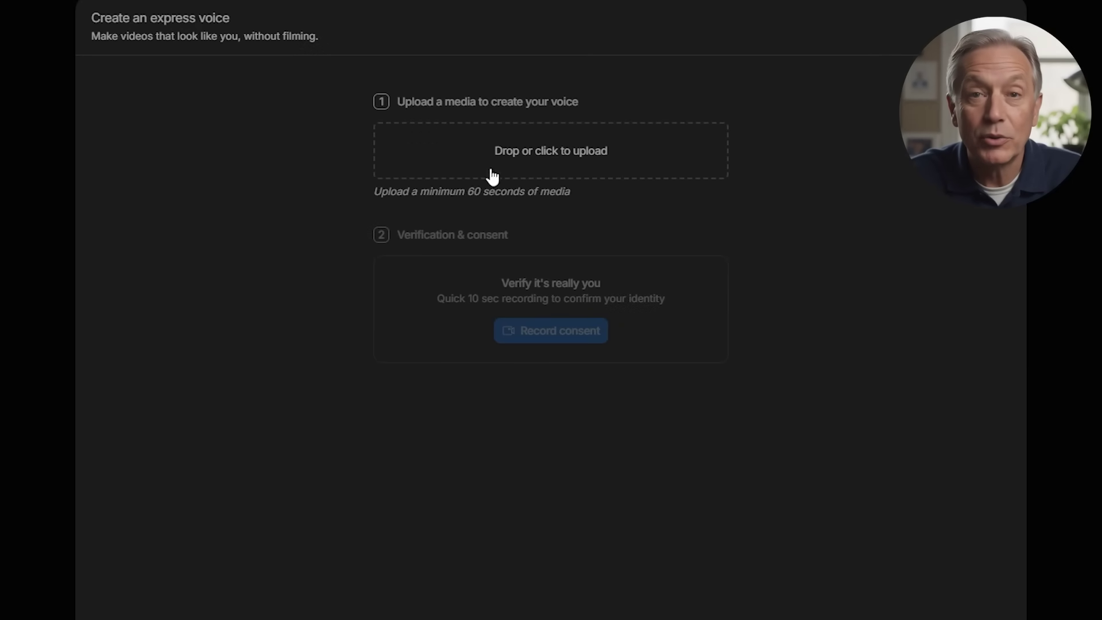
pyautogui.click(541, 147)
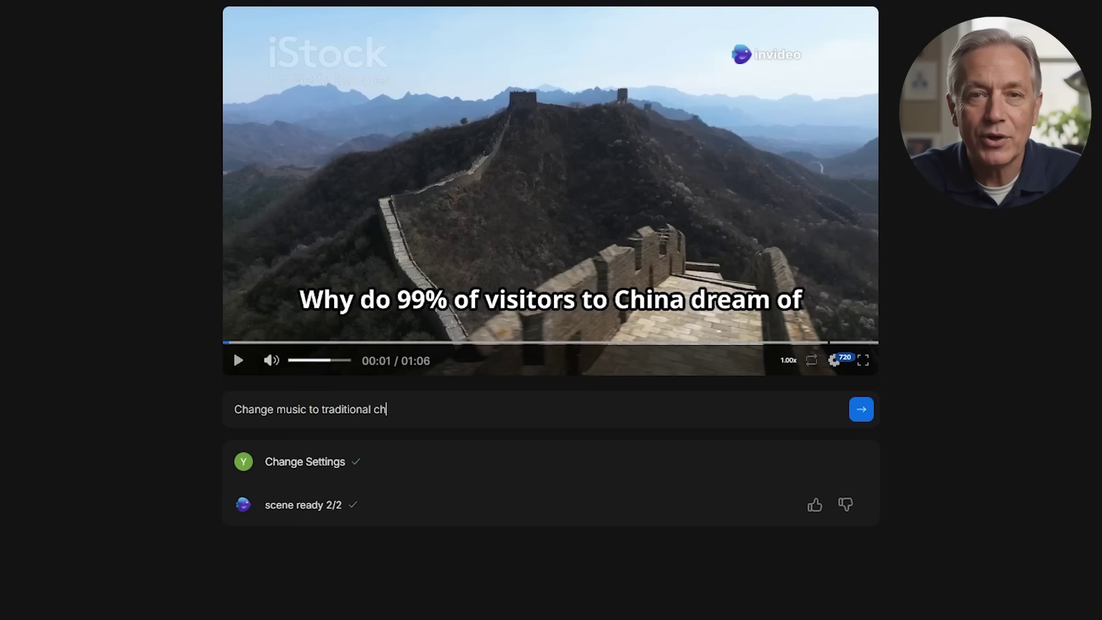
pyautogui.write('inese')
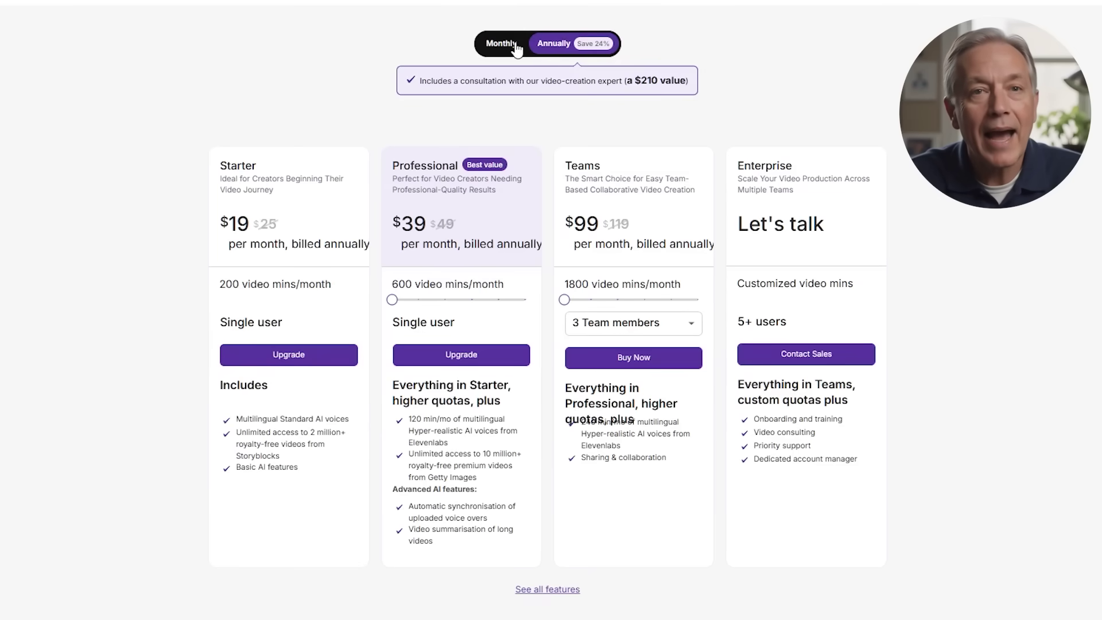
# Switch billing to Monthly to show Starter $25, Professional $49 and Teams $119 plans.
pyautogui.click(504, 52)
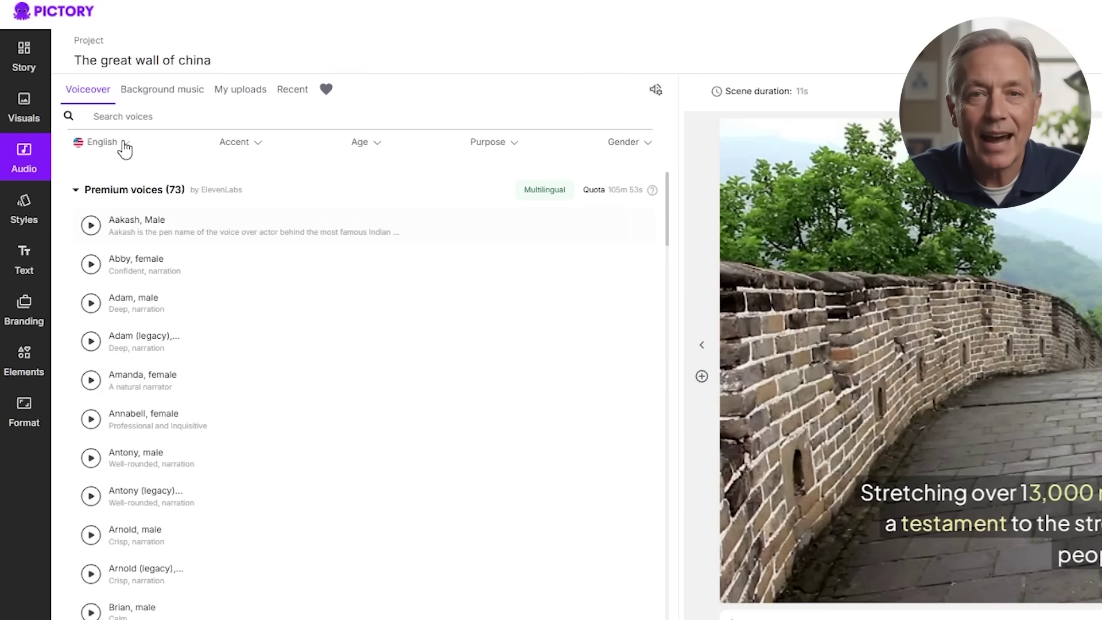
pyautogui.click(125, 148)
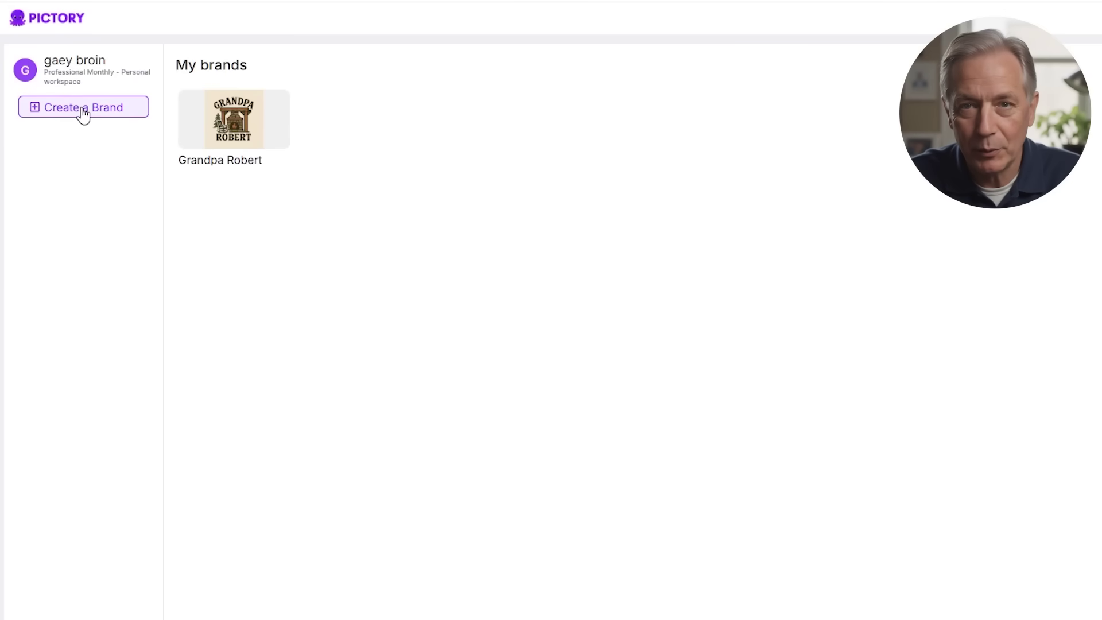
pyautogui.click(83, 109)
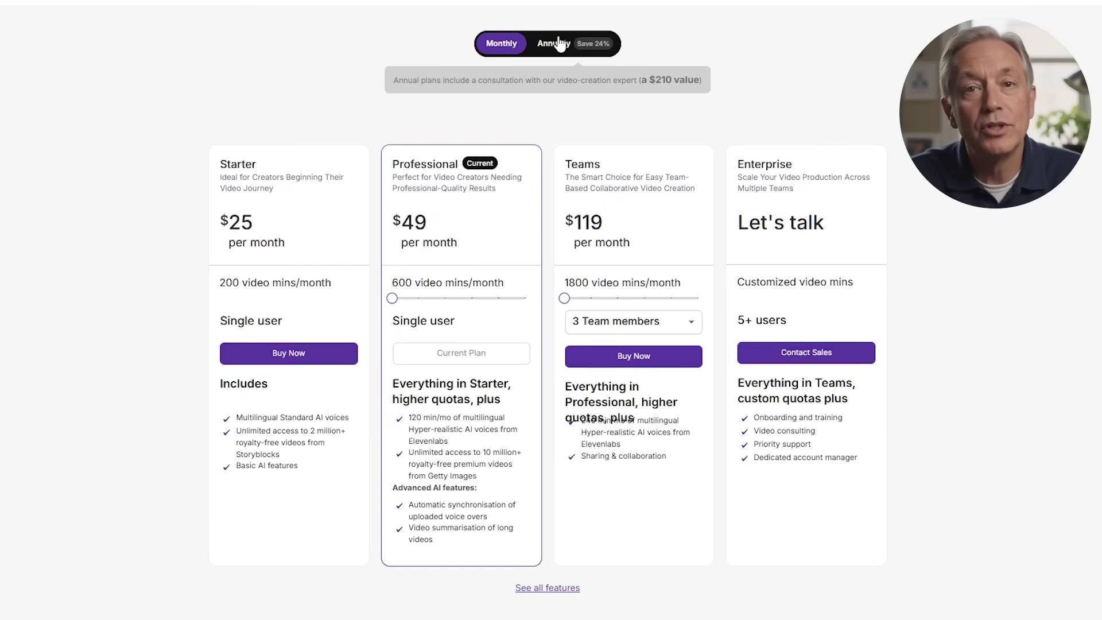
# Switch the Pictory subscription plans to show annual billing prices.
pyautogui.click(554, 43)
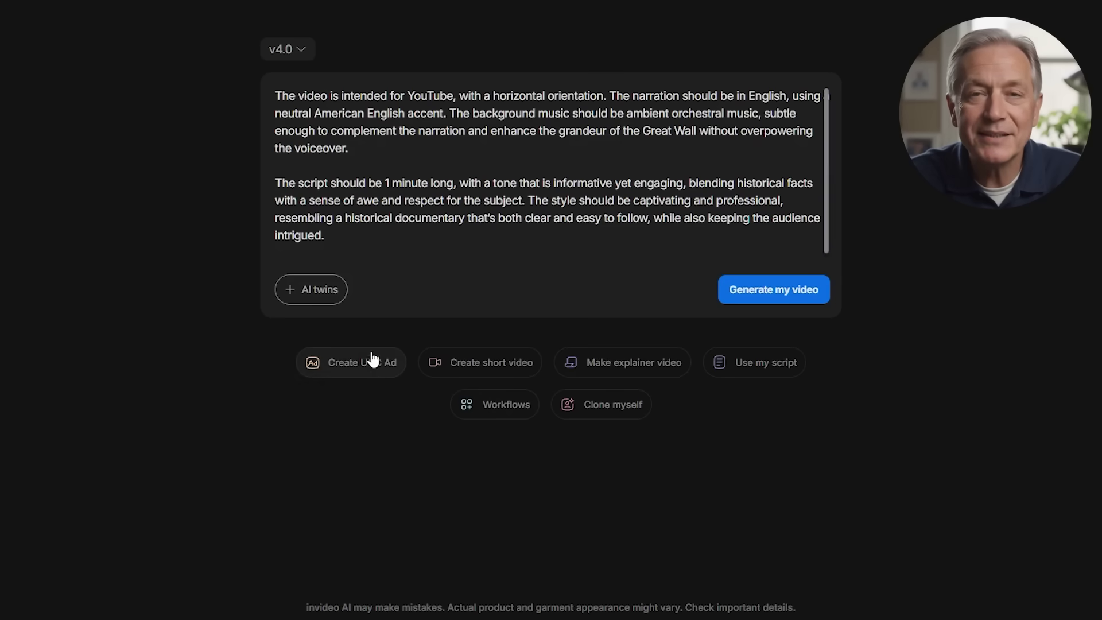
# Look over the Create UGC Ad and Create short video options.
pyautogui.click(369, 362)
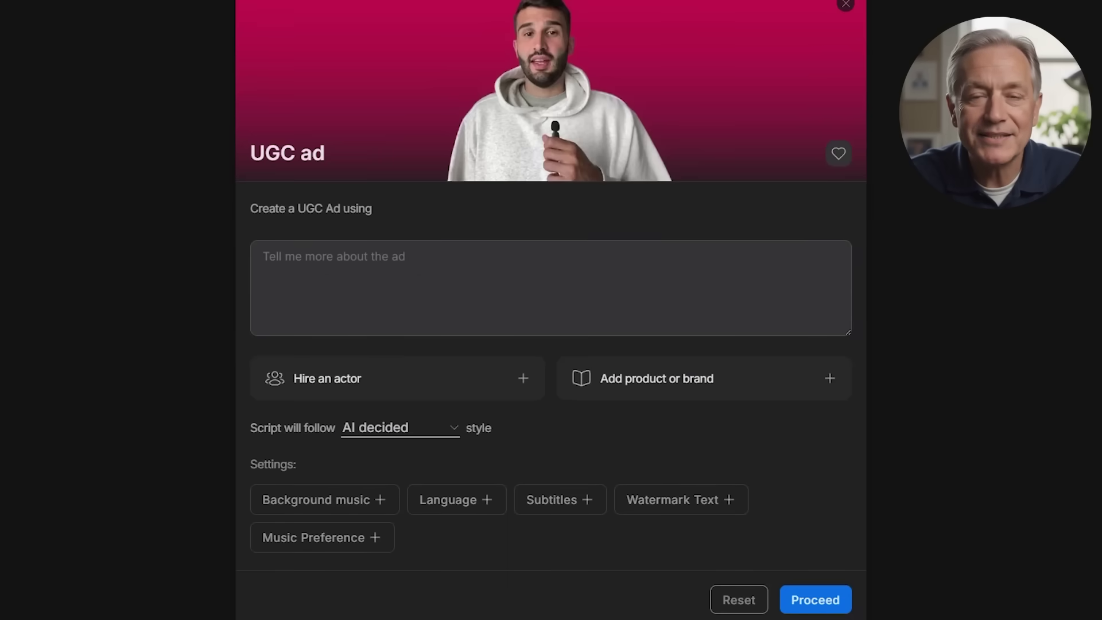
pyautogui.click(846, 4)
pyautogui.click(443, 360)
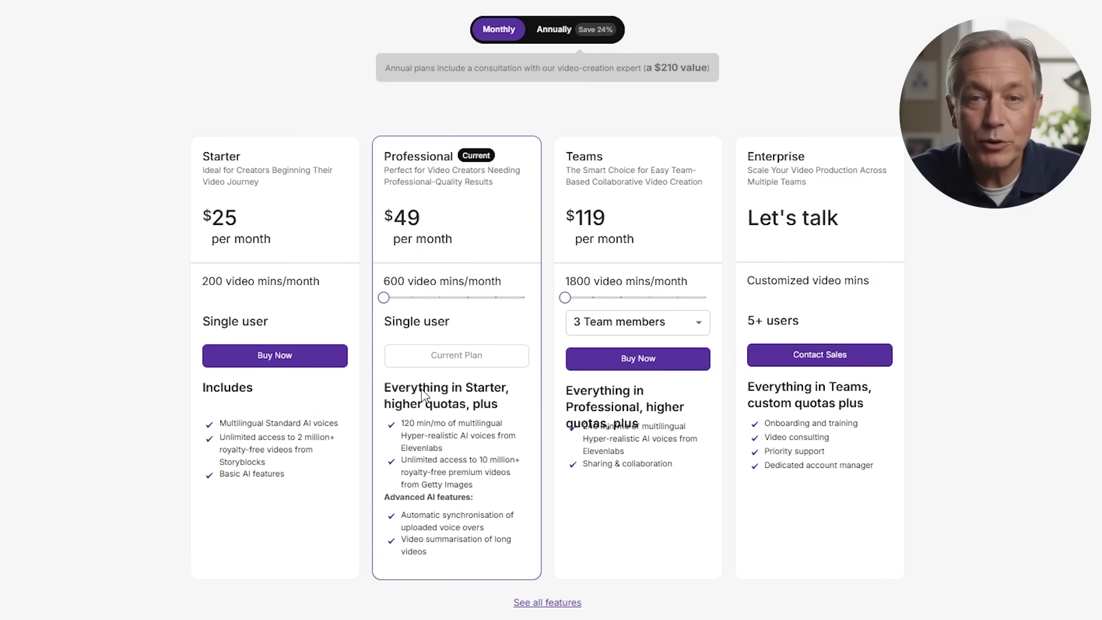
# Show annual plan pricing, then open the video's script and revise its music wording.
pyautogui.click(560, 29)
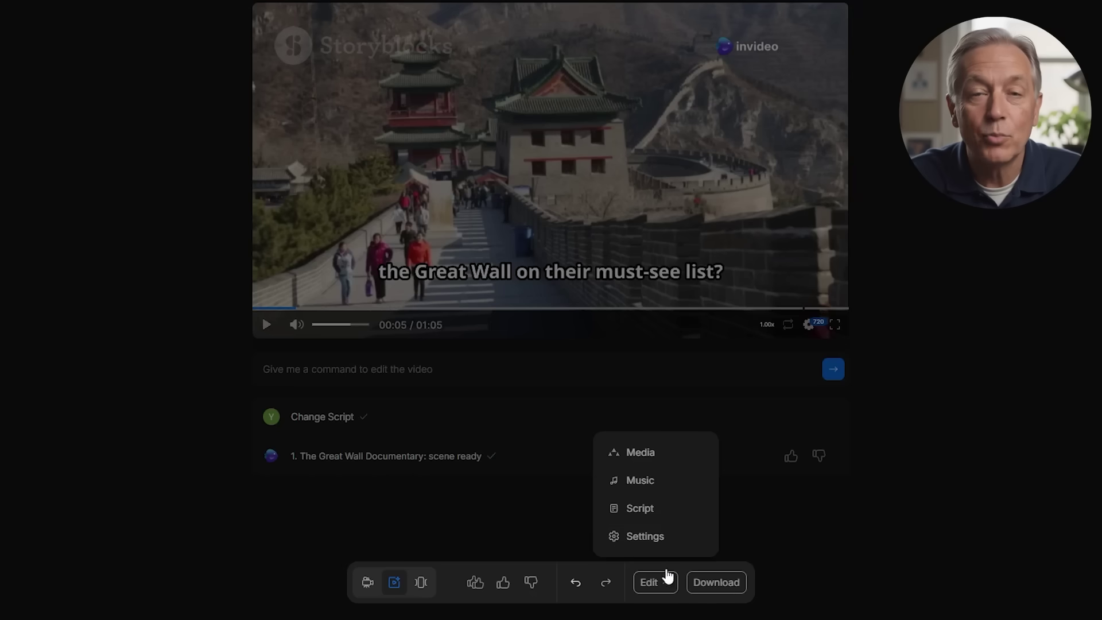
pyautogui.click(640, 508)
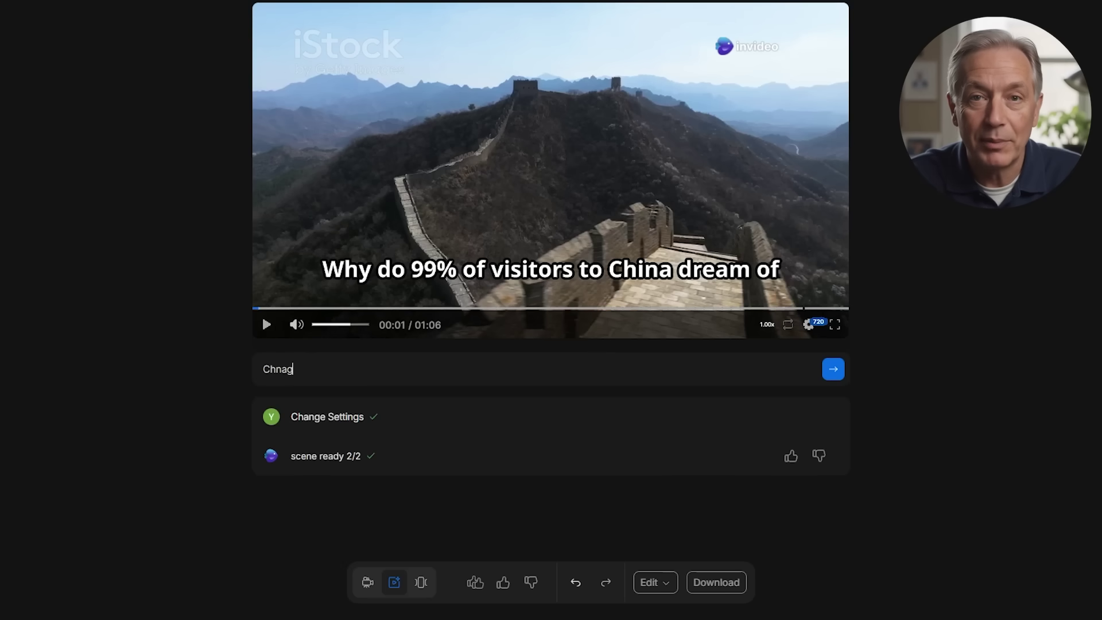
pyautogui.write('e music to tradi')
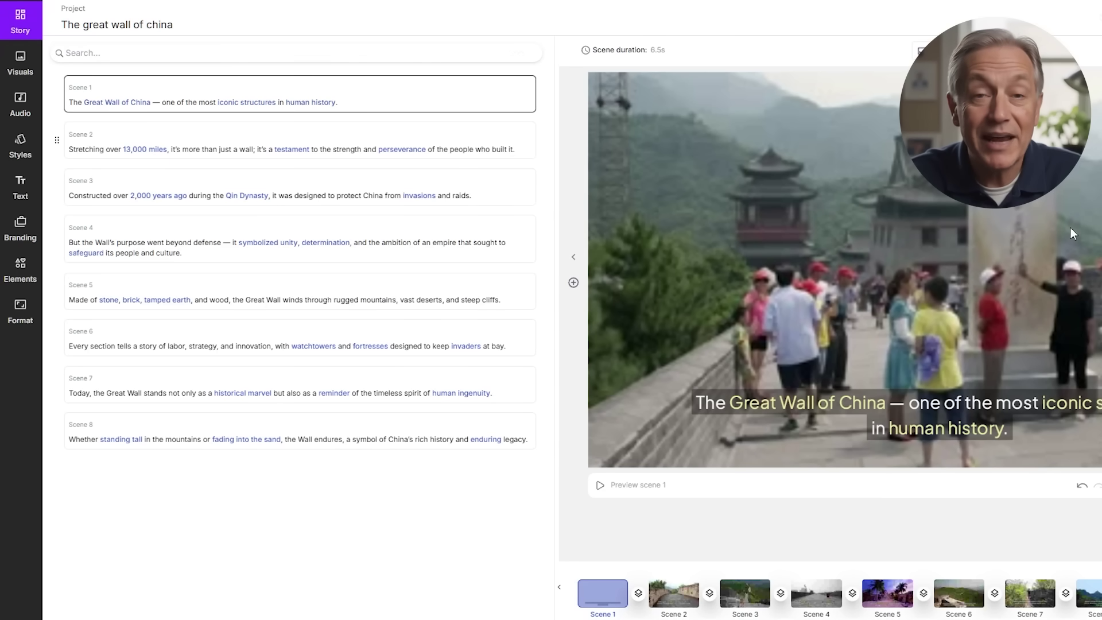
# Preview the Scene 2 clip and continue the typed text with 'inese'.
pyautogui.click(382, 139)
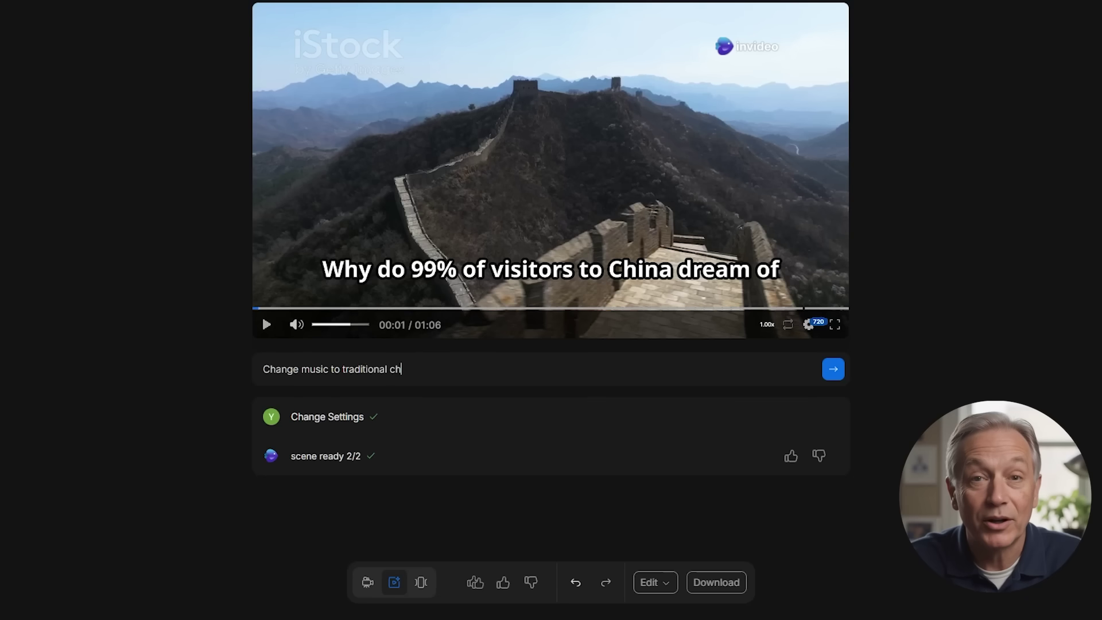
pyautogui.write('inese')
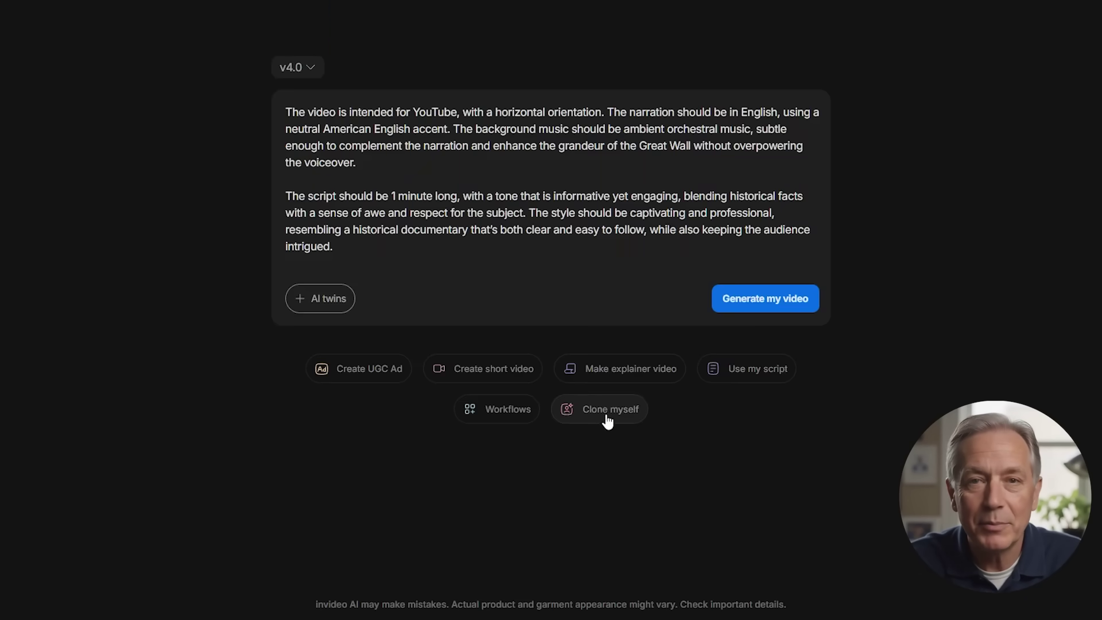
# Check Clone myself, play the Spanish Great Wall video, then go to the subscription page.
pyautogui.click(606, 411)
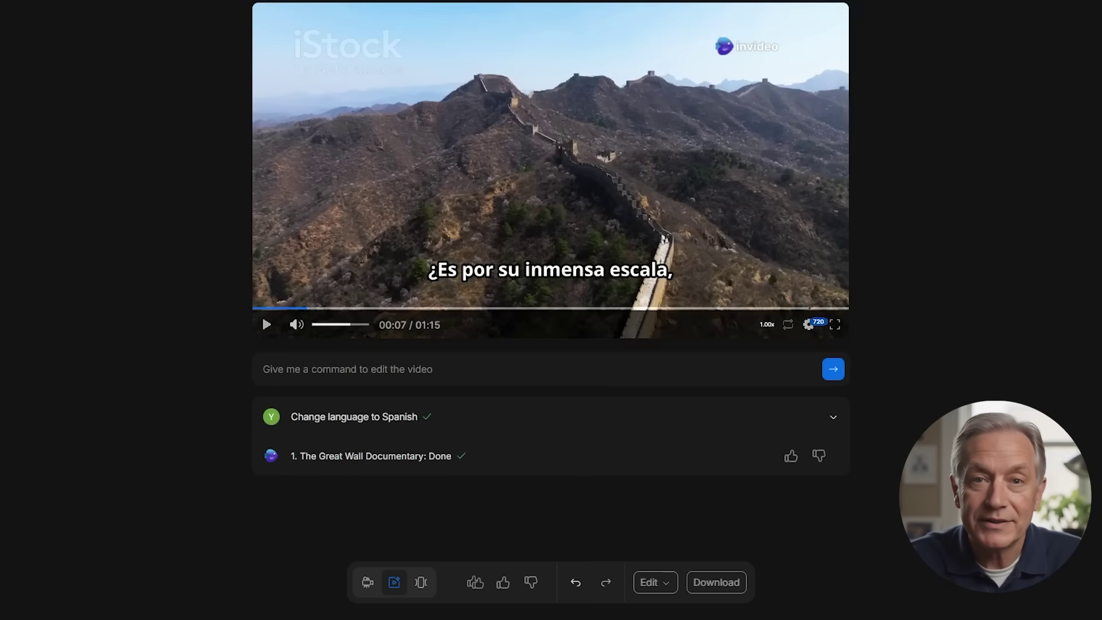
pyautogui.click(266, 324)
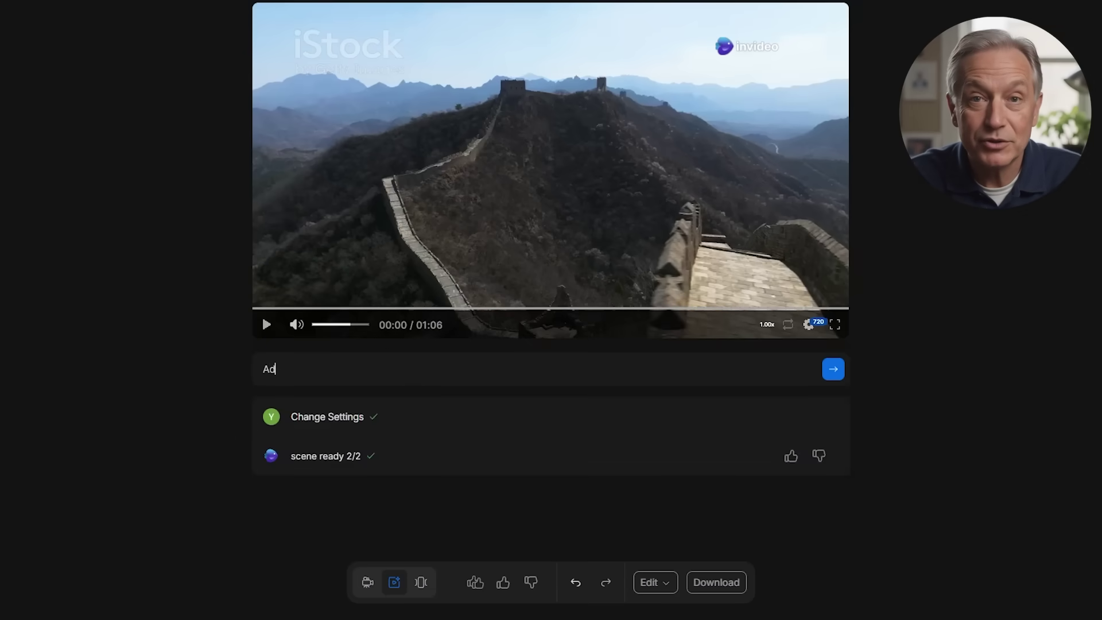
pyautogui.write('d')
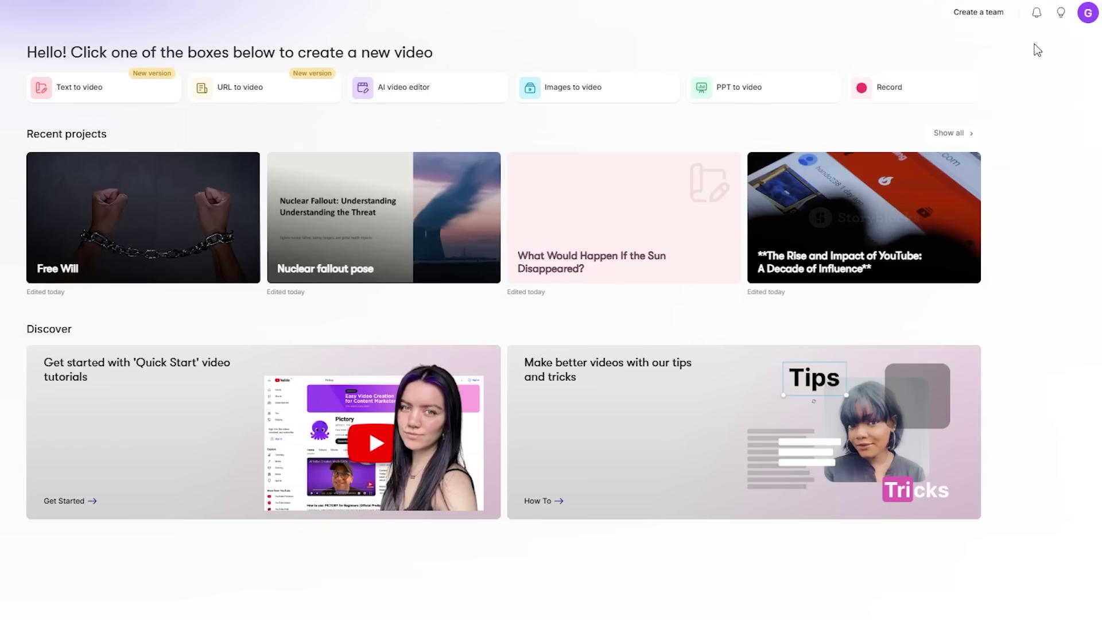
pyautogui.click(1088, 13)
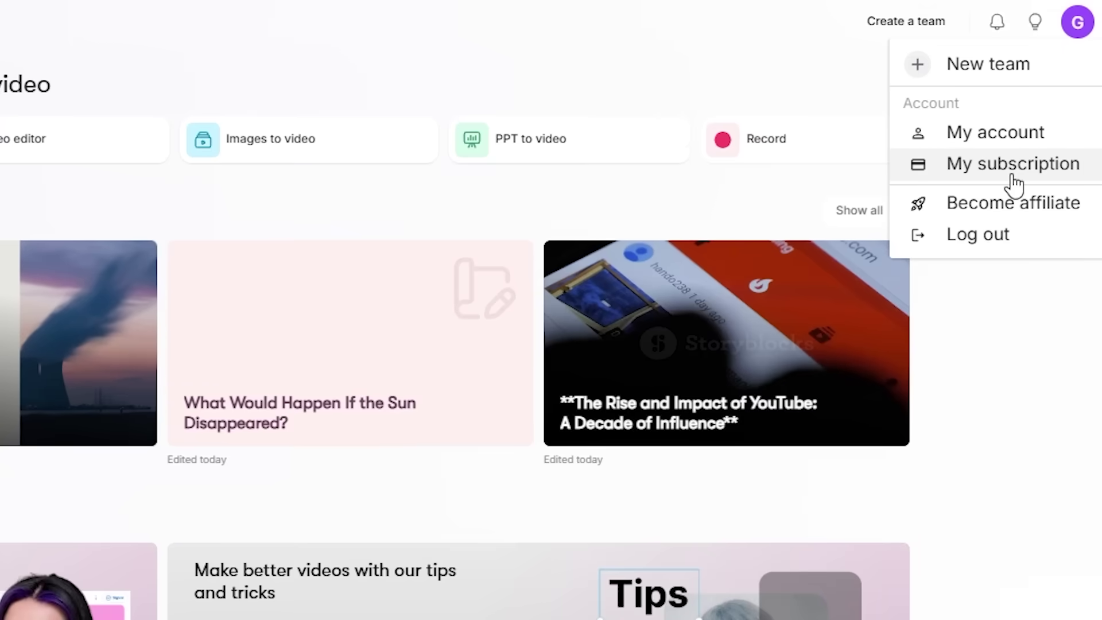
pyautogui.click(1050, 107)
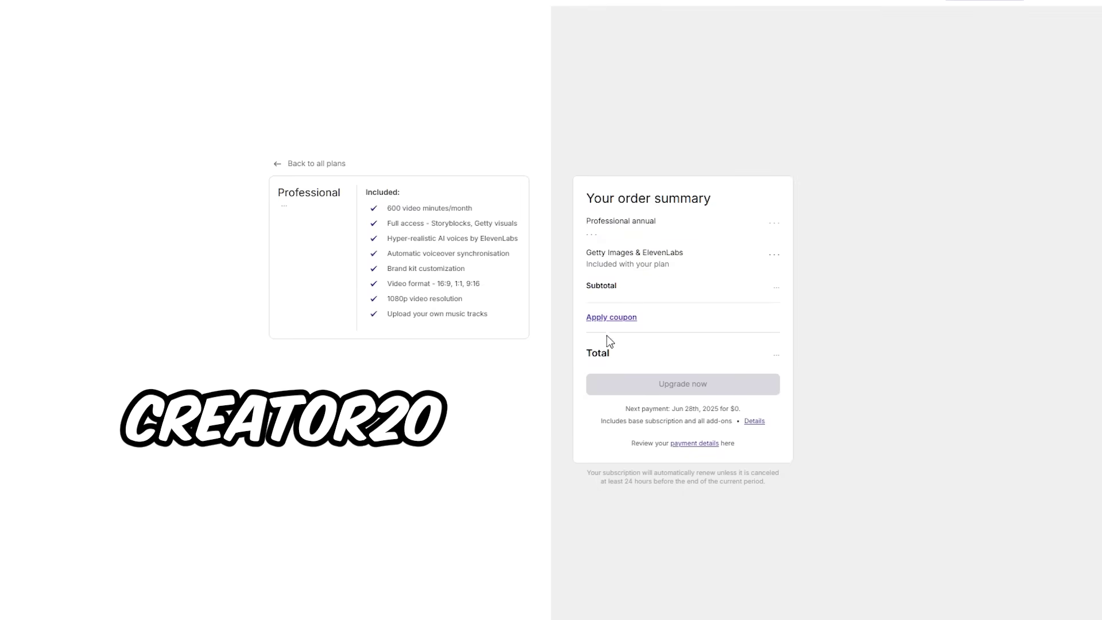